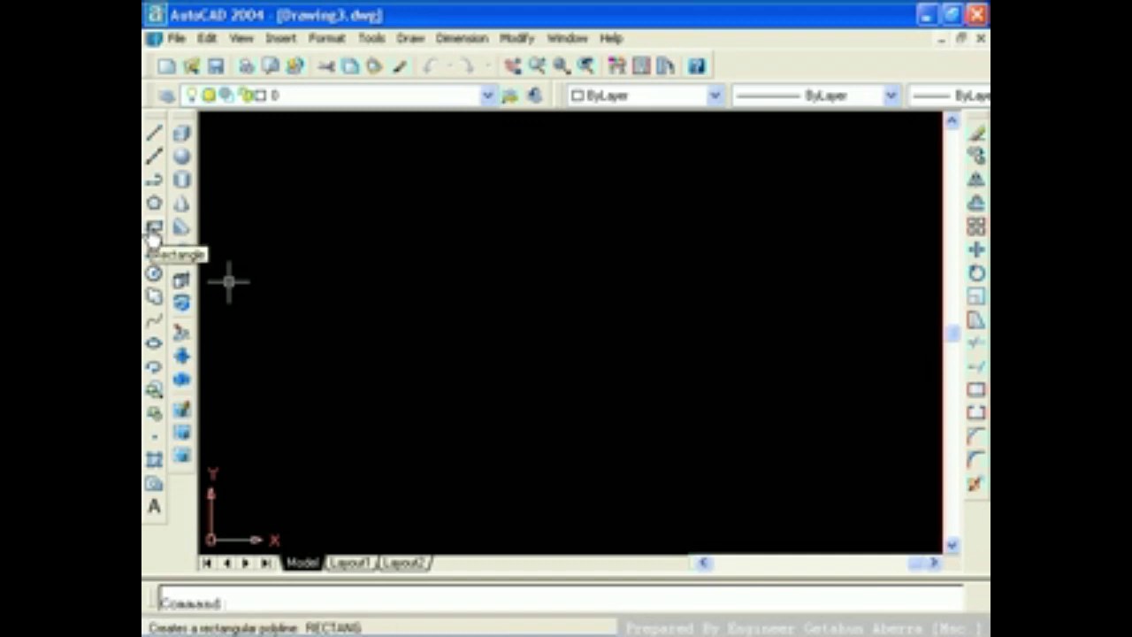
Step: Draw a large rectangle by picking two opposite corners across the middle of the drawing area
click(411, 39)
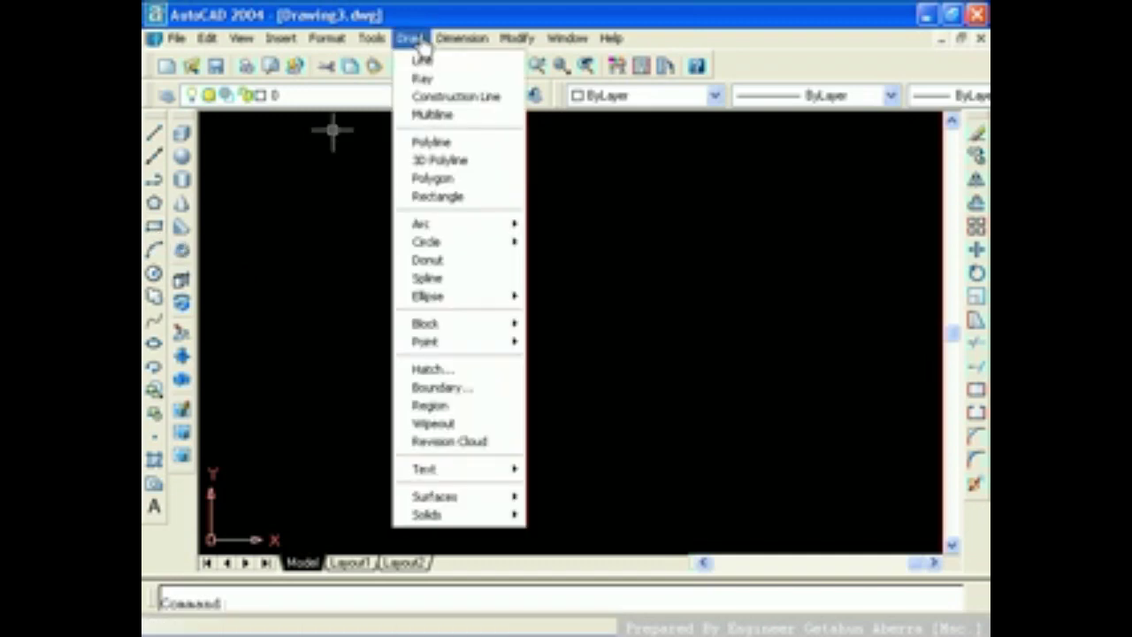
click(431, 203)
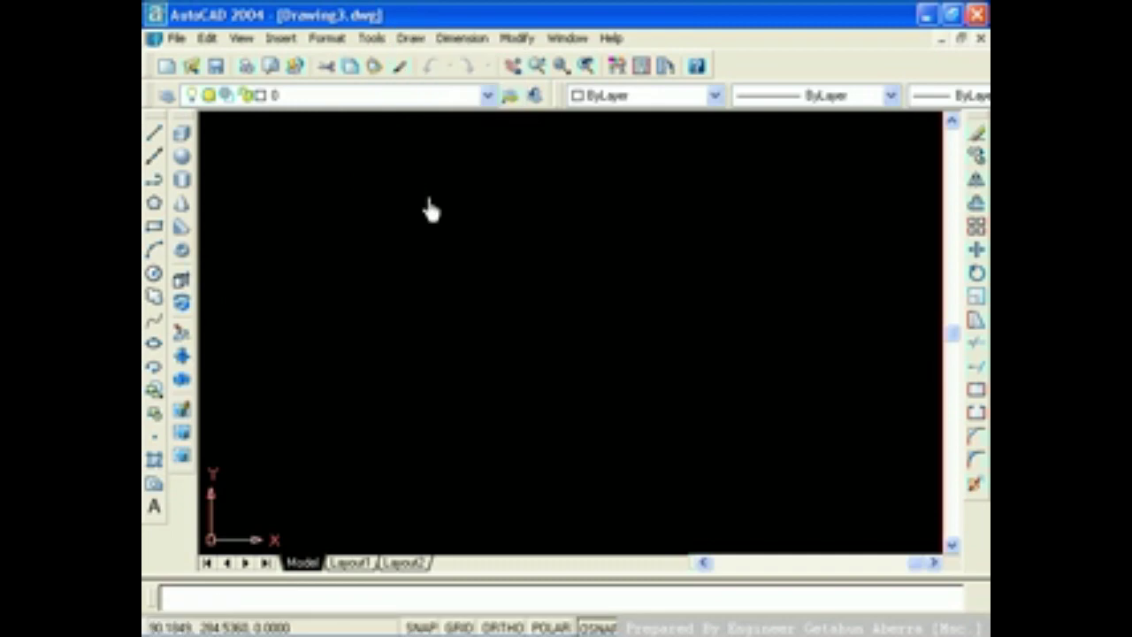
click(363, 188)
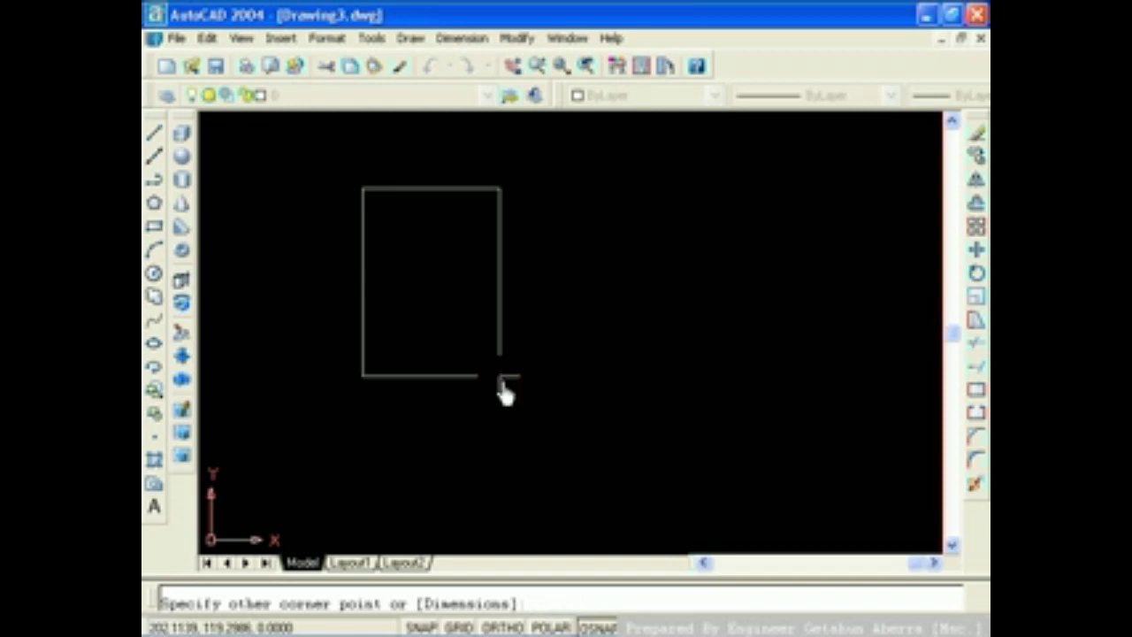
click(757, 483)
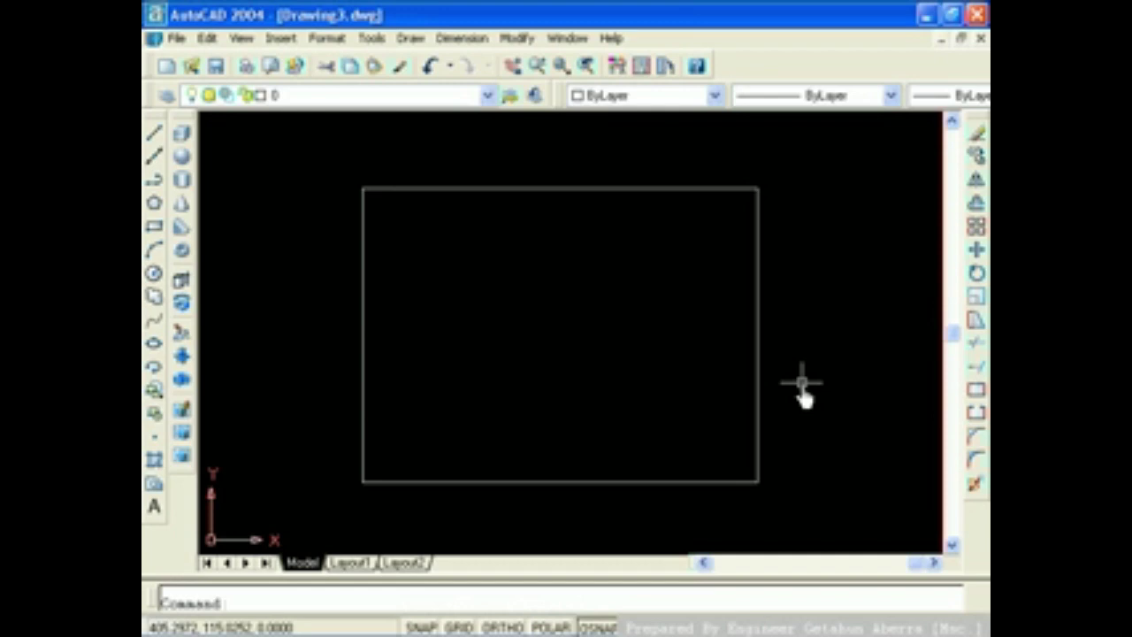
click(242, 40)
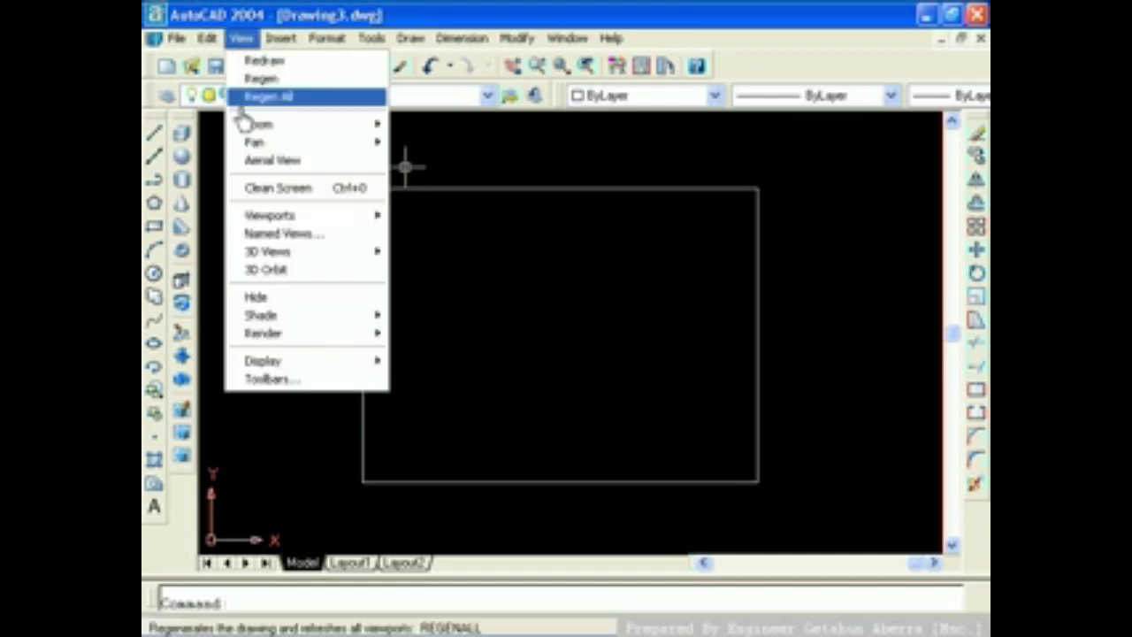
mouse_move(268, 252)
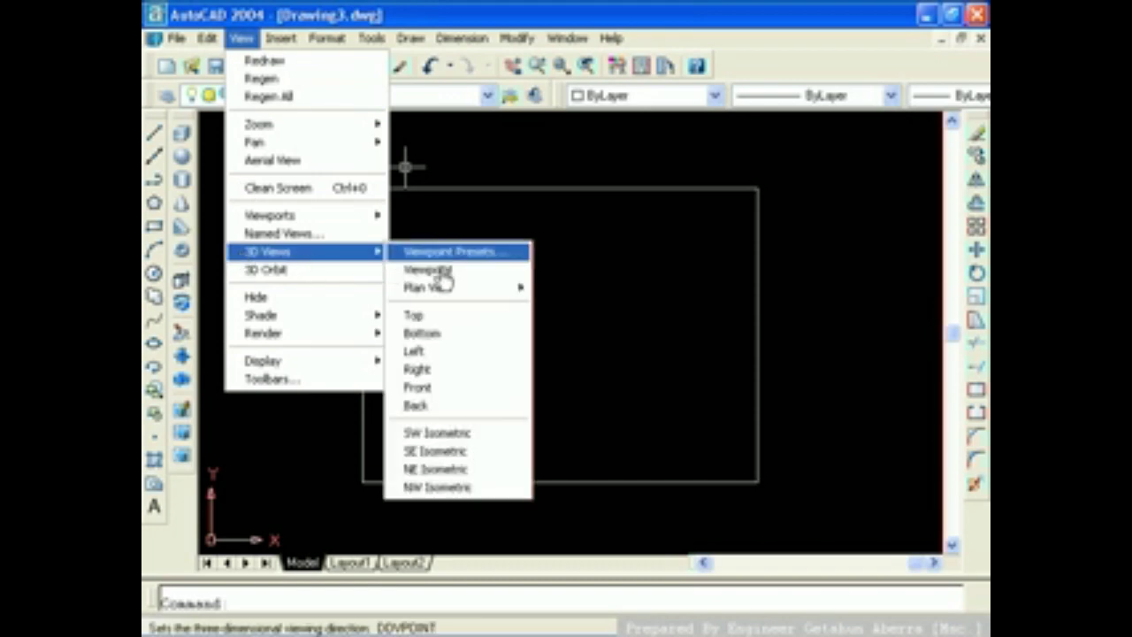
Step: Preview the rectangle in SW Isometric, then return to Top view and pan it to centre
click(459, 442)
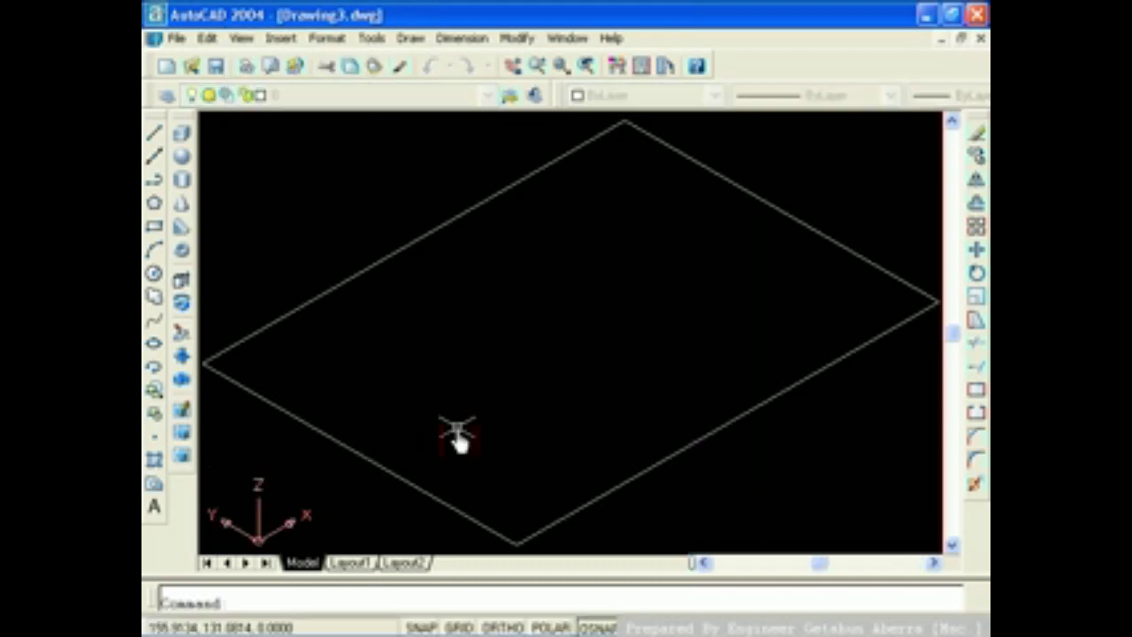
scroll(551, 386, down, 2)
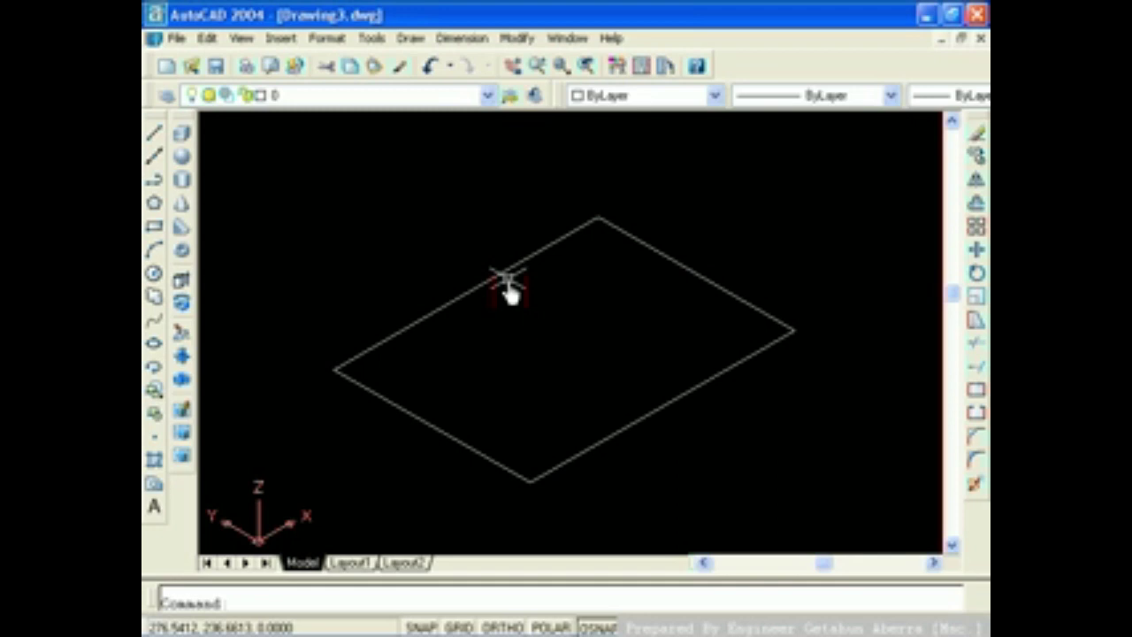
click(241, 38)
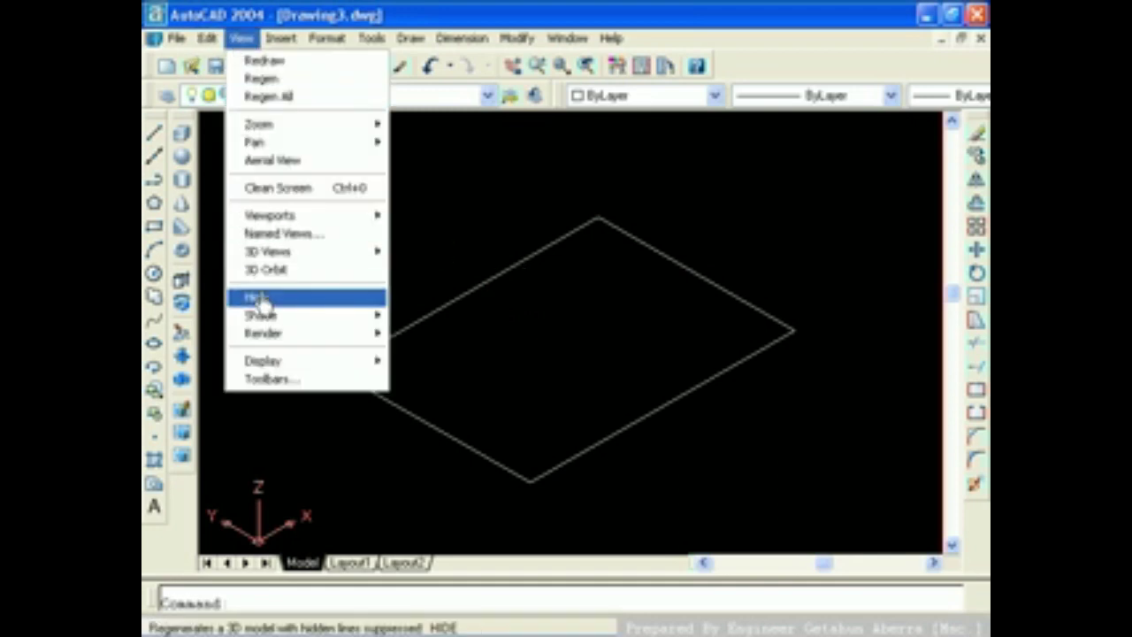
mouse_move(283, 251)
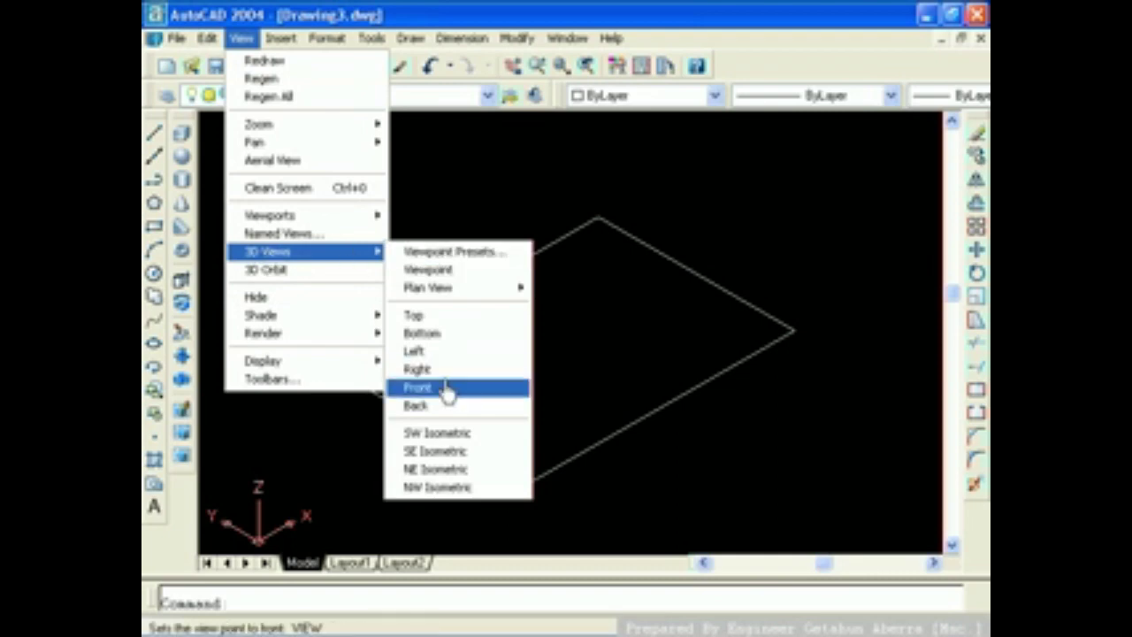
click(442, 320)
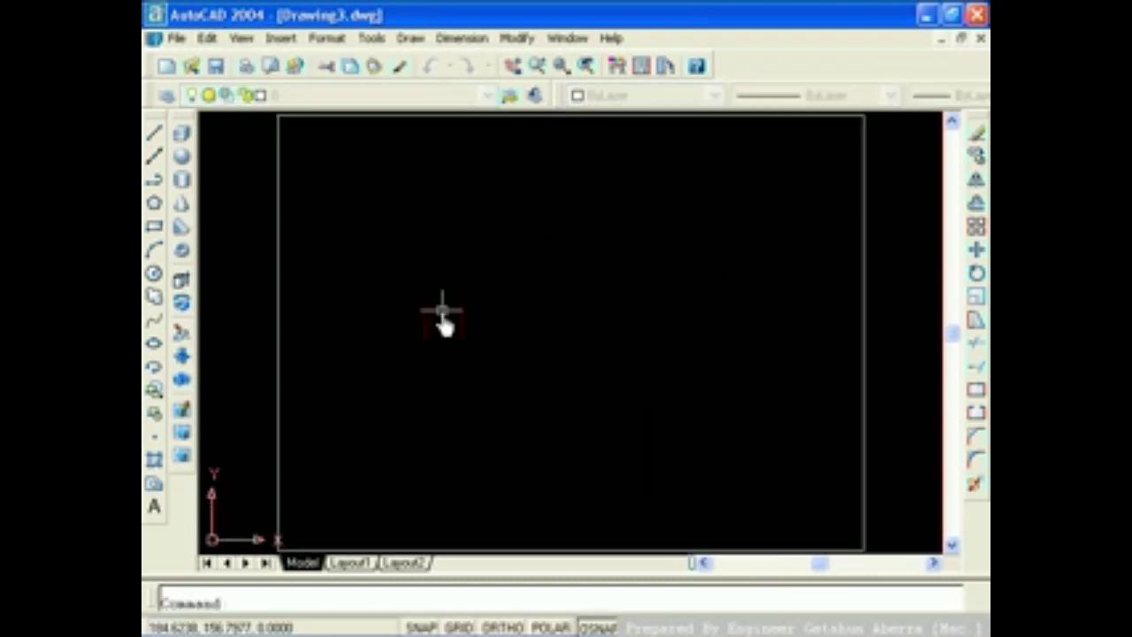
scroll(442, 313, down, 3)
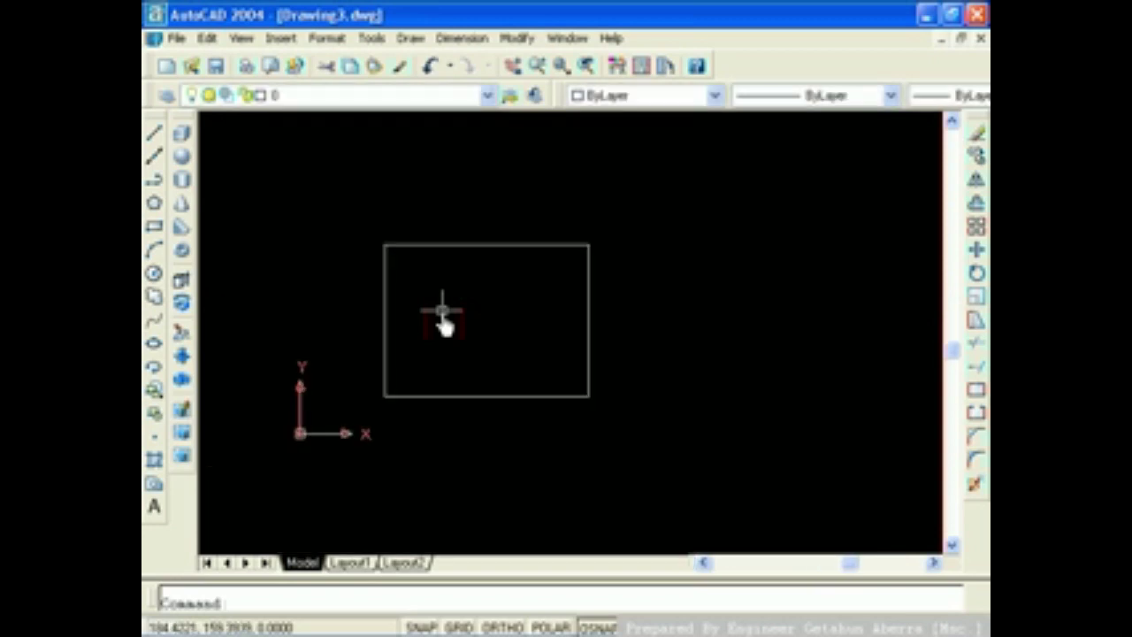
scroll(443, 314, up, 1)
middle_drag(442, 313, 498, 313)
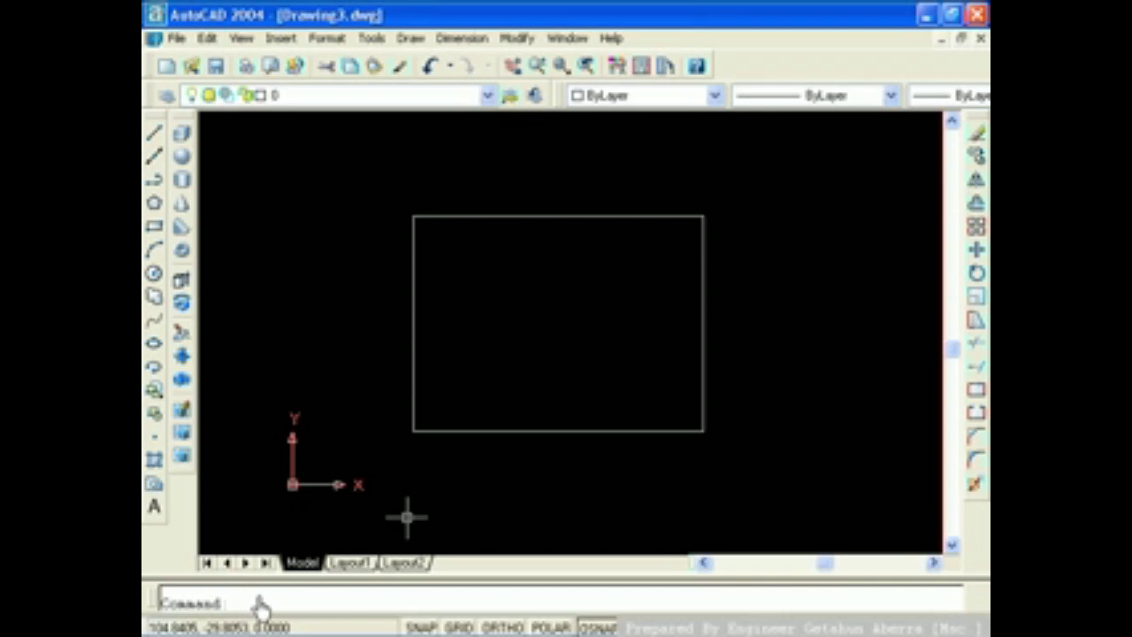
Step: Run ELEV to set the default elevation to 100 and thickness to 30
text(el)
text(li)
key(Return)
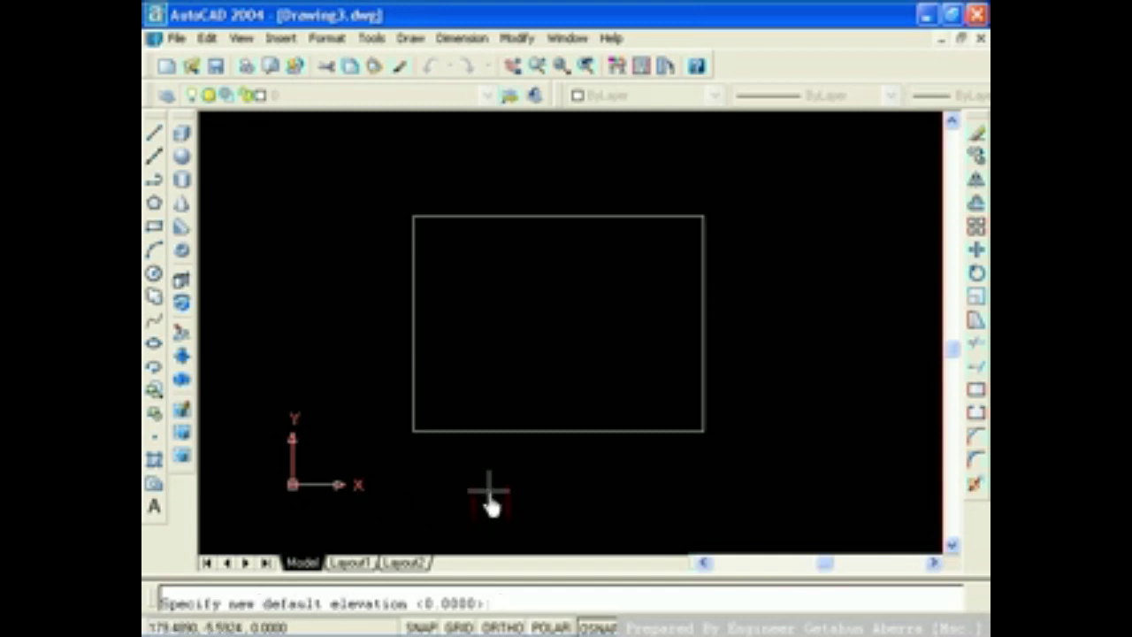
text(1)
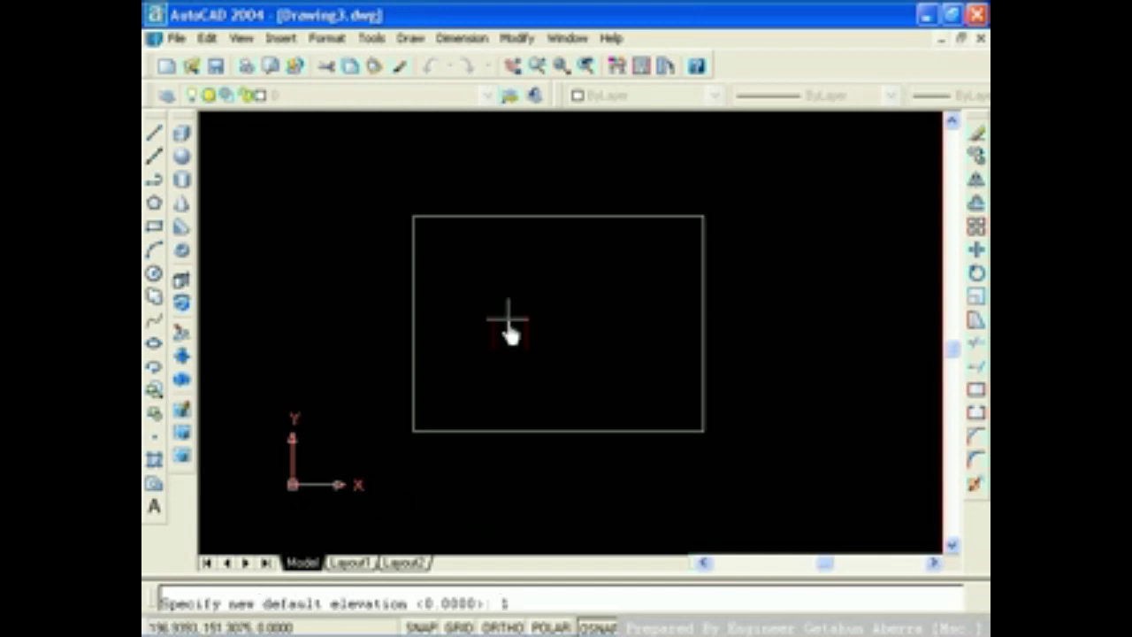
text(00)
key(Return)
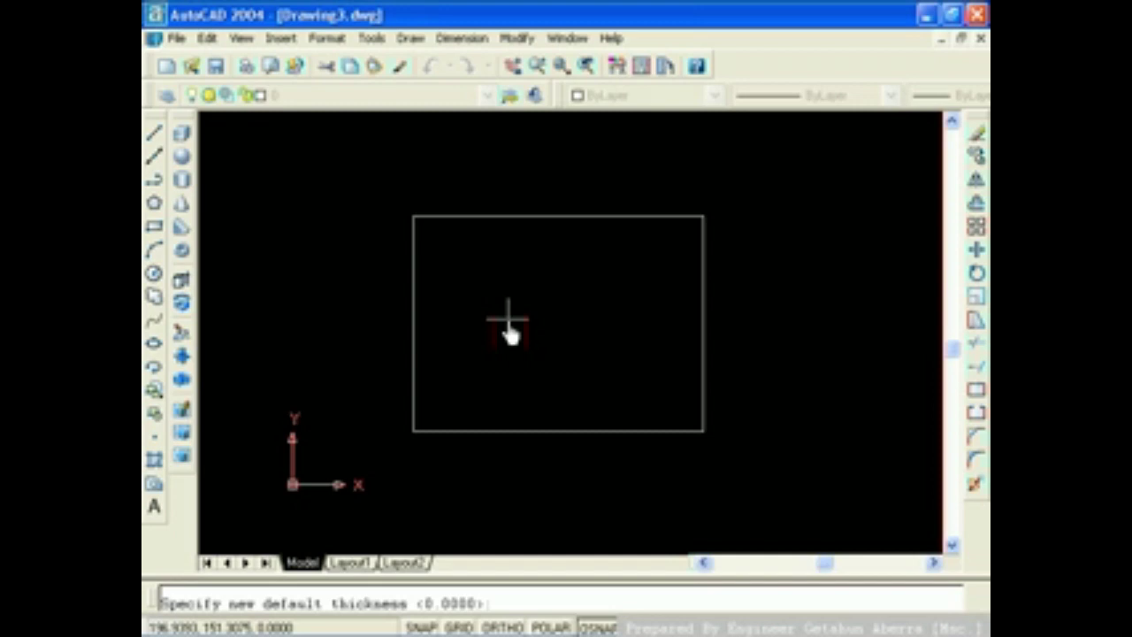
text(30)
key(Return)
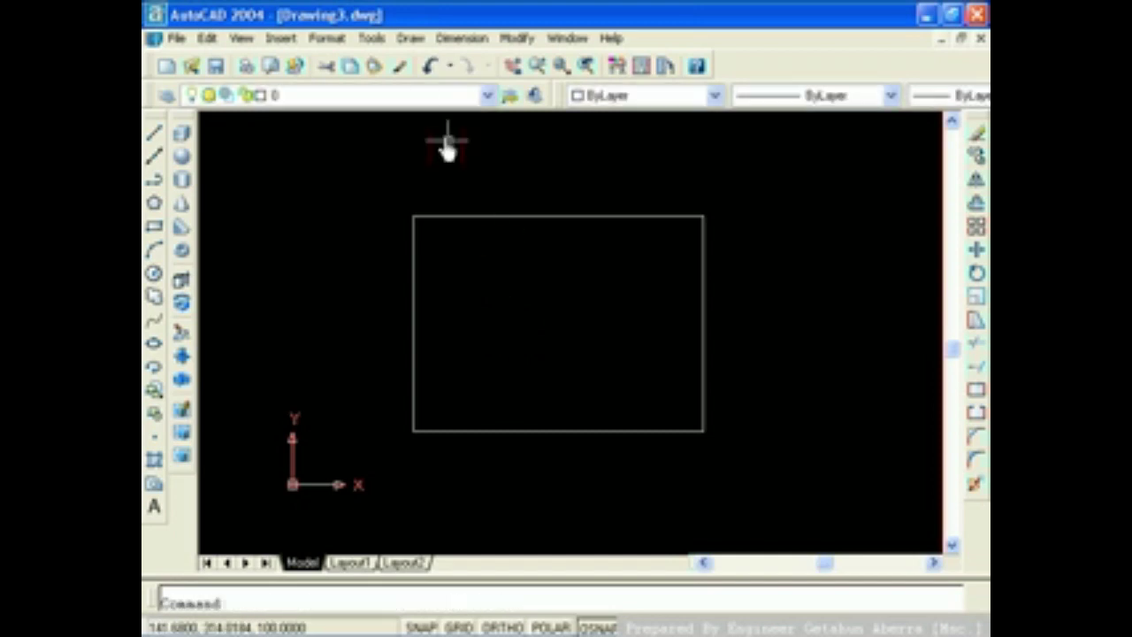
Step: Draw a smaller rectangle inside the first one at elevation 100
click(412, 38)
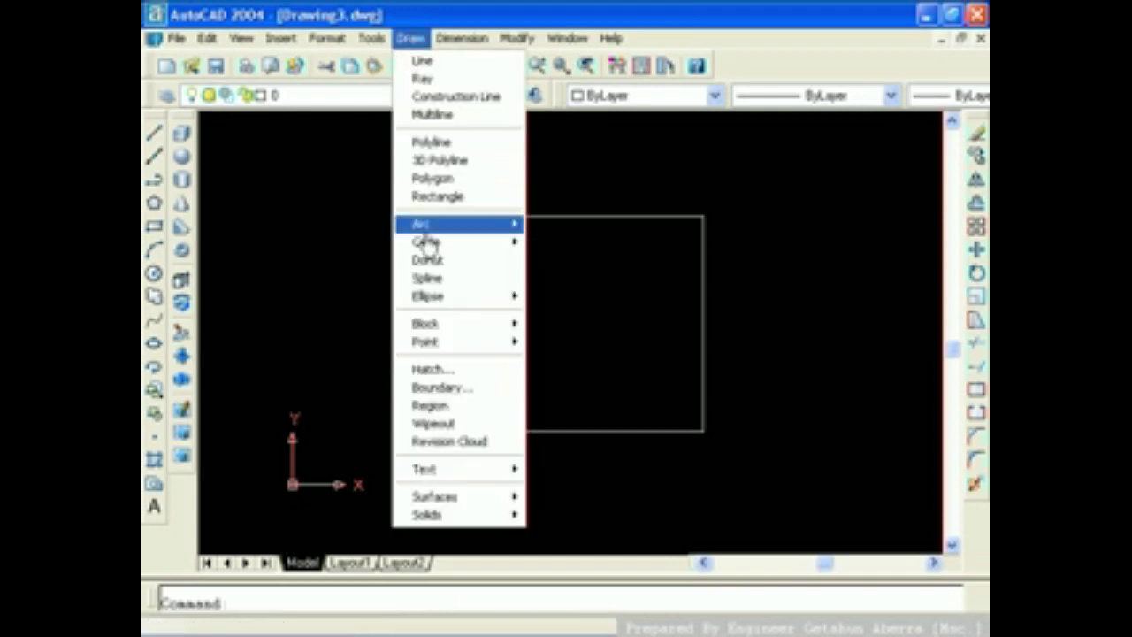
click(430, 196)
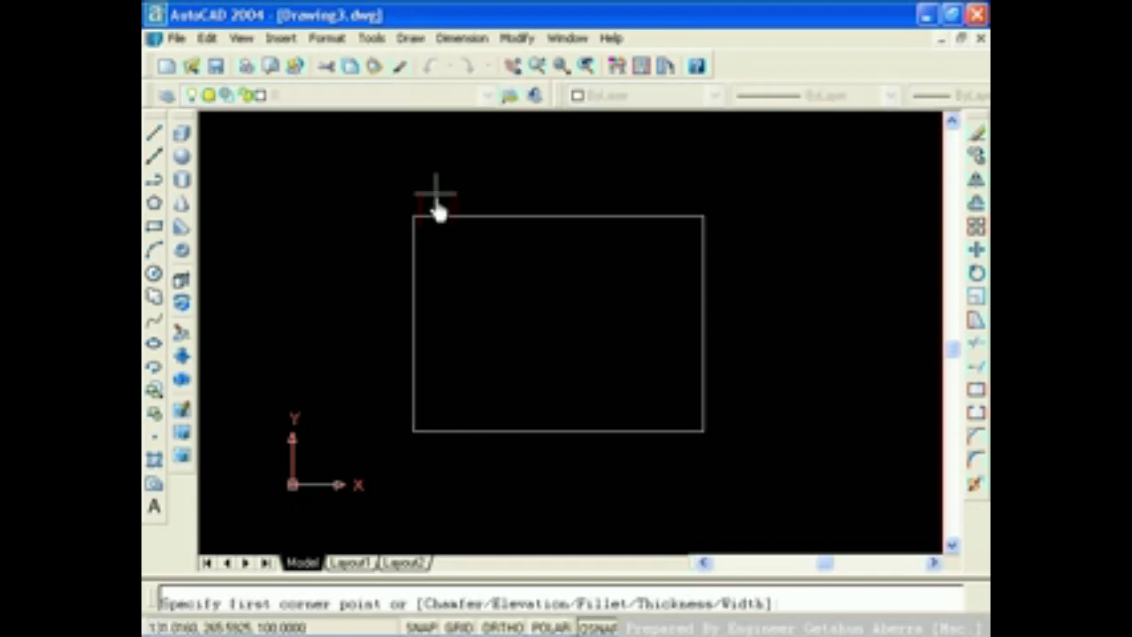
click(483, 257)
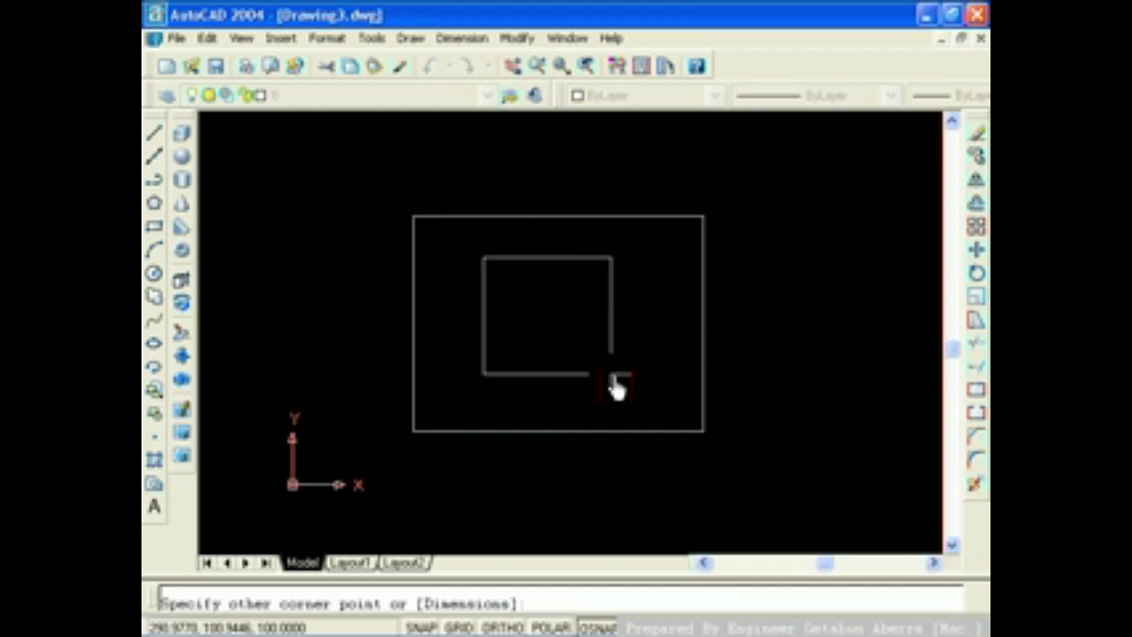
click(657, 384)
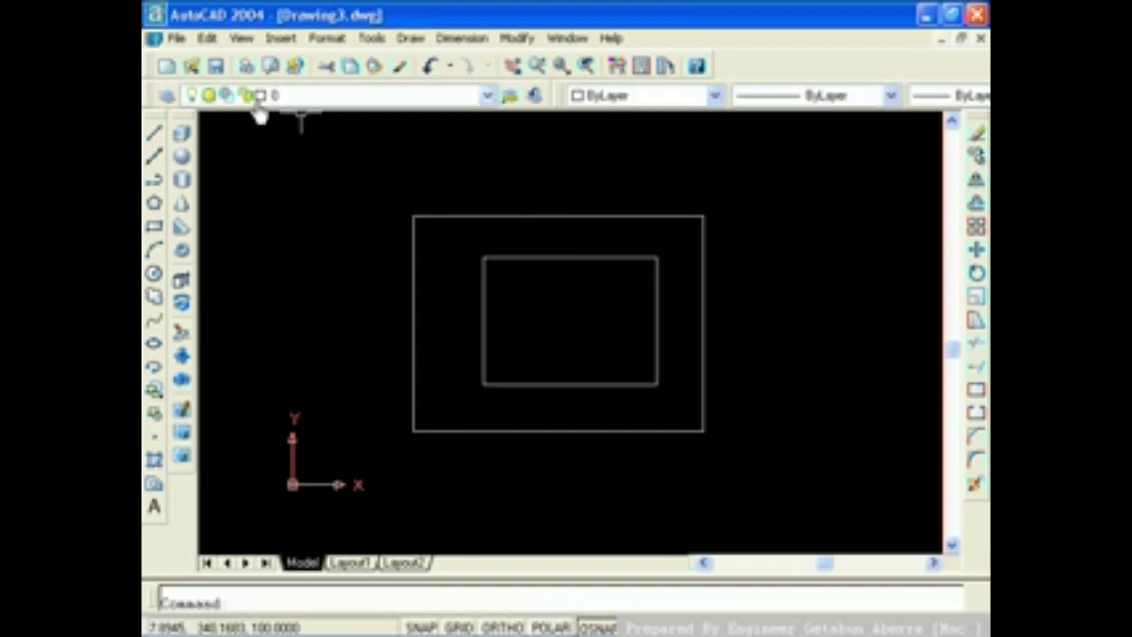
Step: Switch to the SW Isometric view and zoom to see both rectangles
click(240, 39)
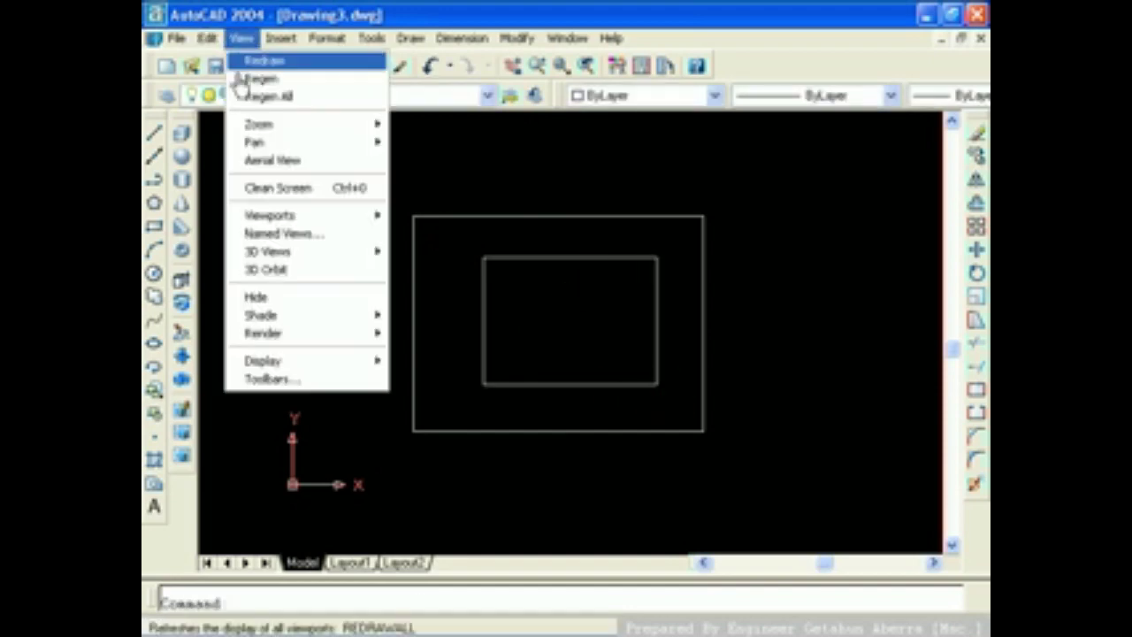
mouse_move(305, 251)
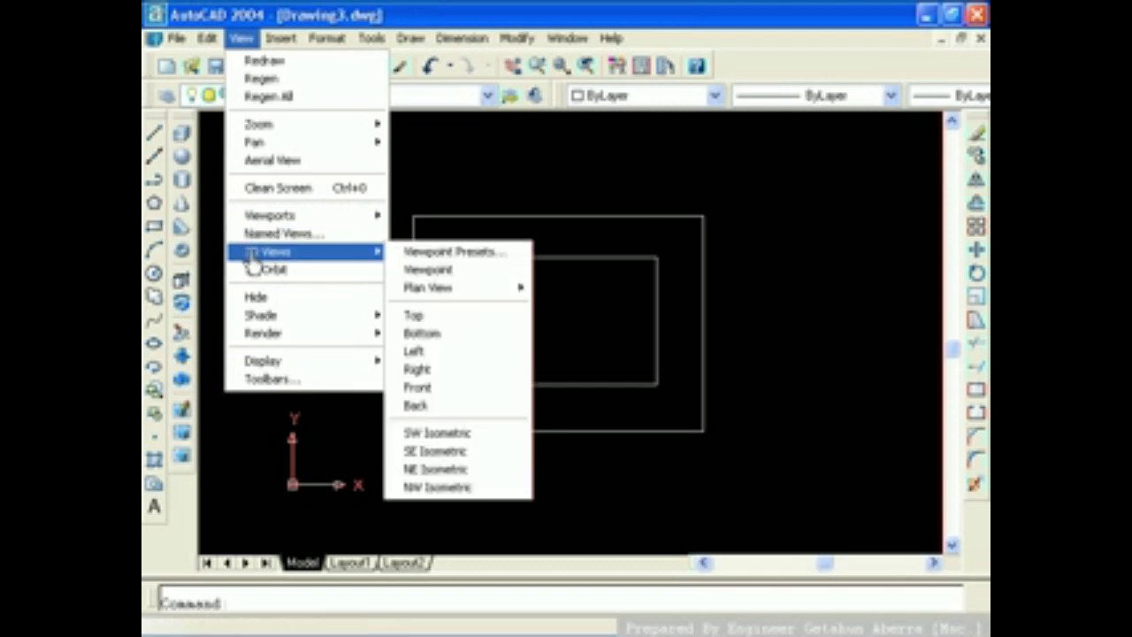
click(430, 435)
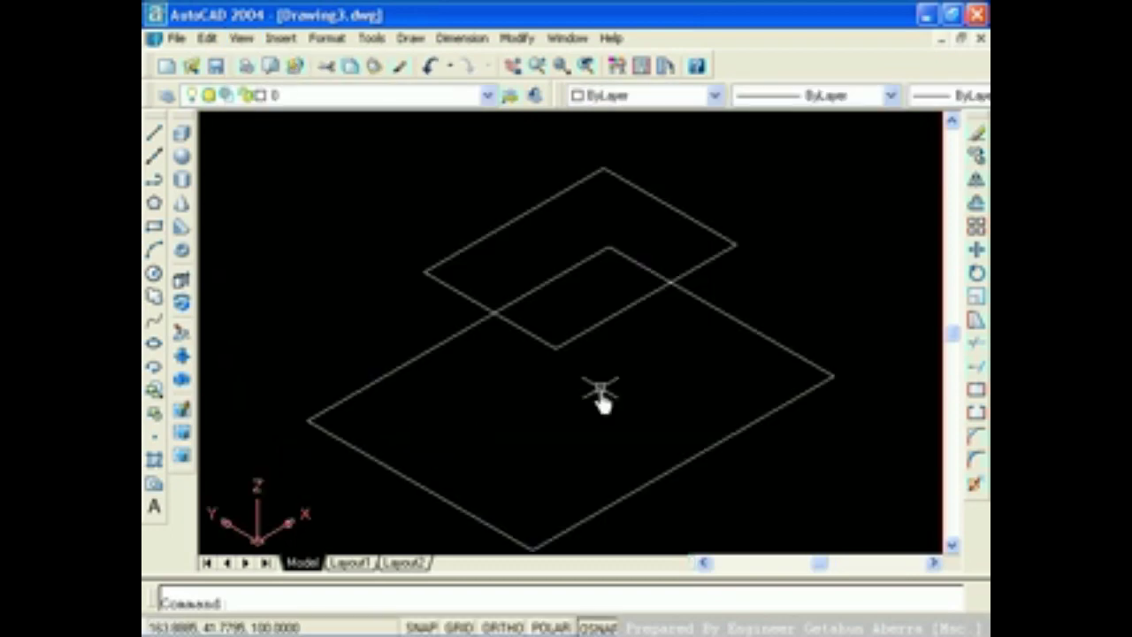
scroll(601, 402, down, 5)
scroll(602, 403, up, 2)
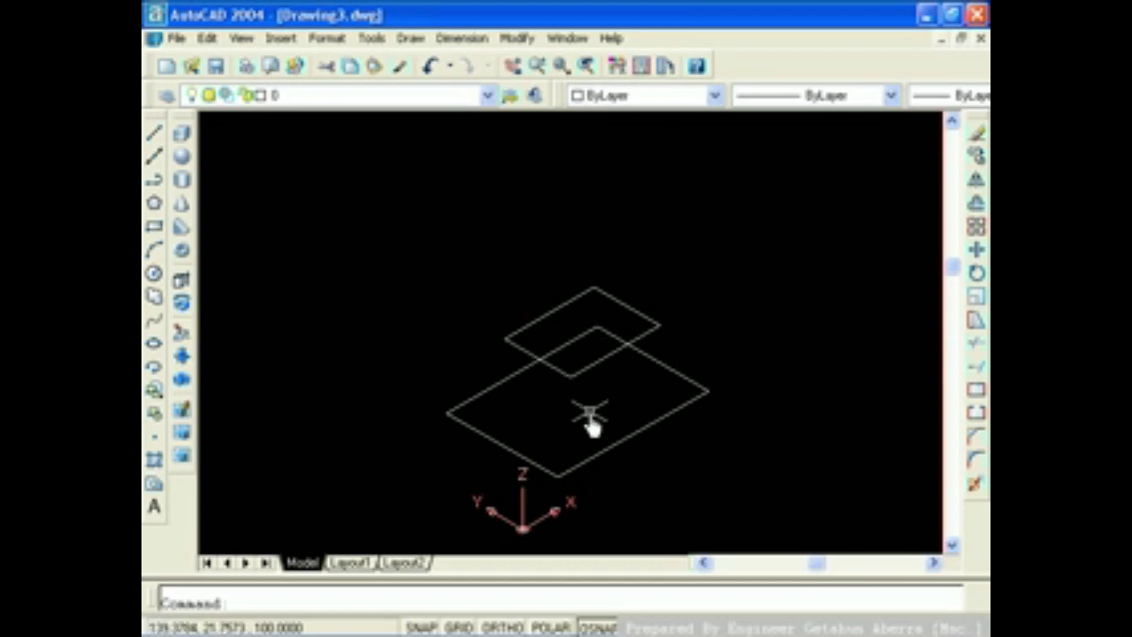
Step: 3D-orbit around the stacked rectangles, exit orbit, and undo back to the flat plan view
click(241, 40)
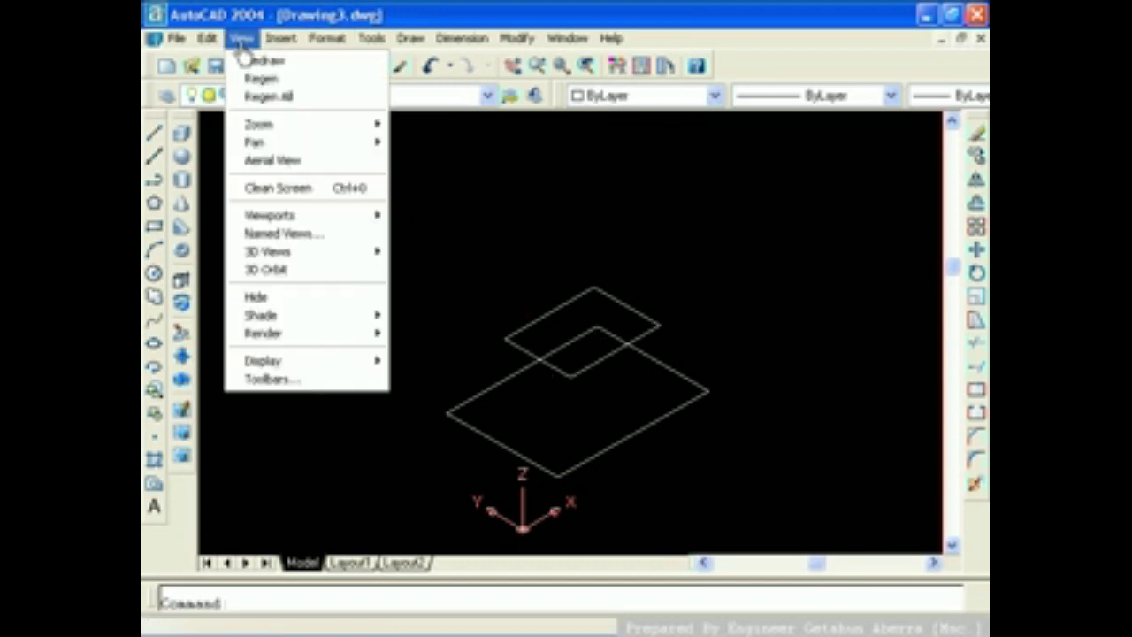
click(264, 270)
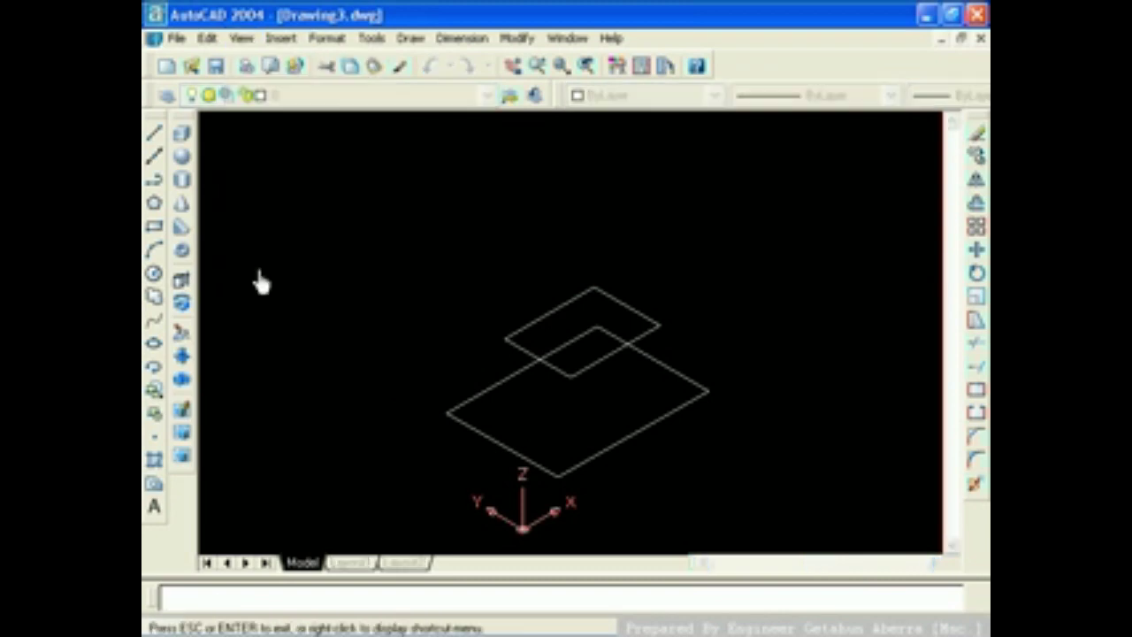
drag(539, 450, 549, 377)
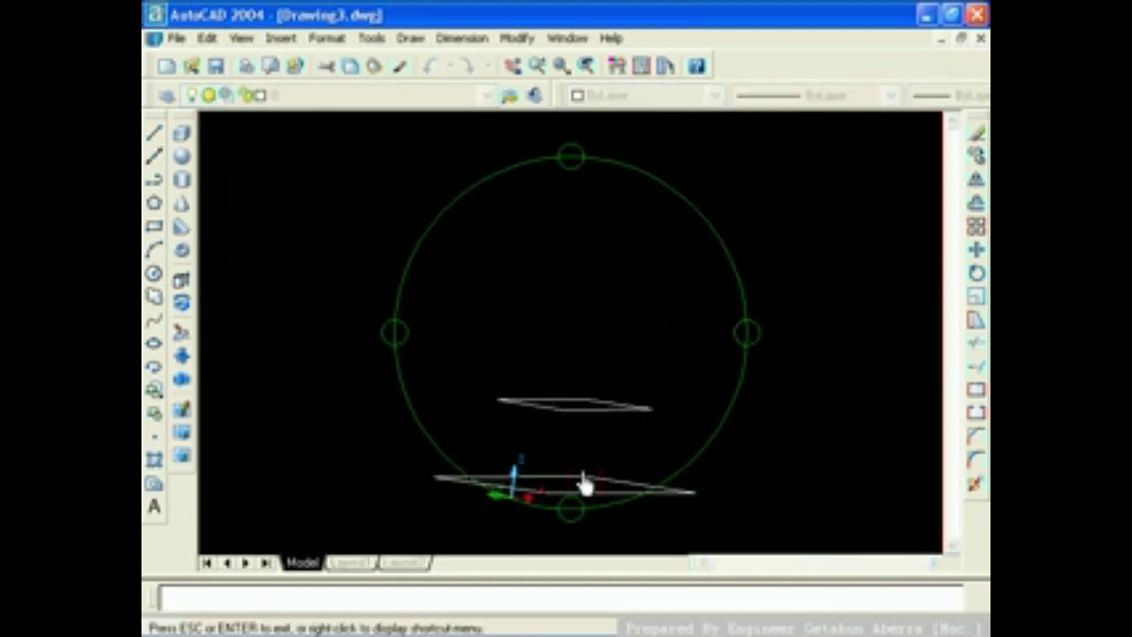
mouse_move(584, 483)
mouse_down()
mouse_move(587, 334)
mouse_move(576, 339)
mouse_move(570, 475)
mouse_move(570, 442)
mouse_up()
right_click(570, 442)
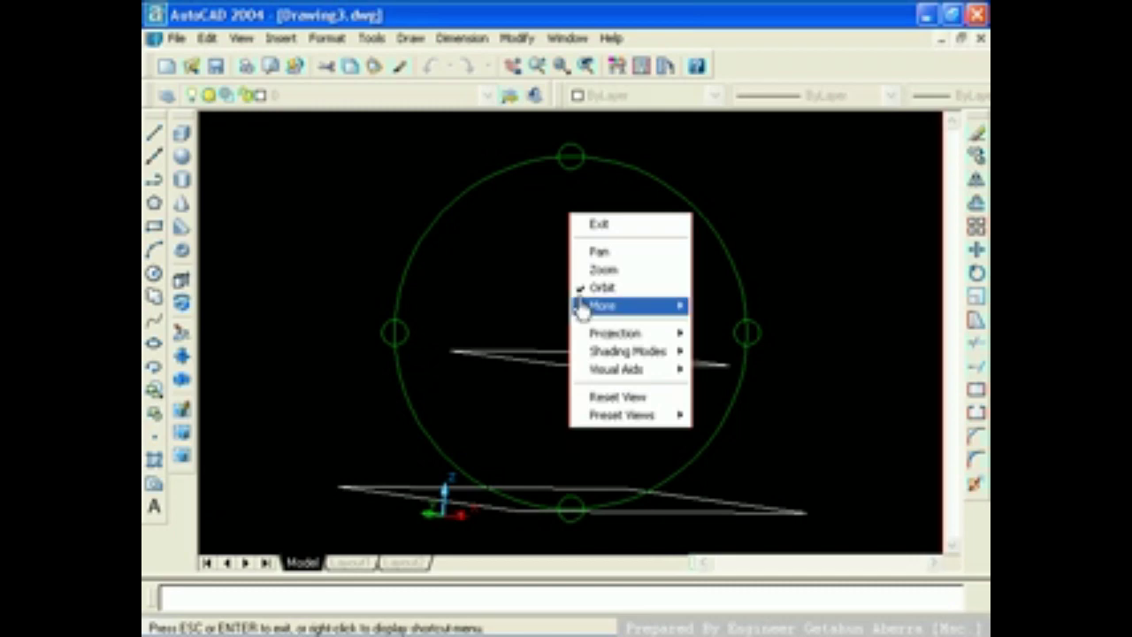
click(594, 223)
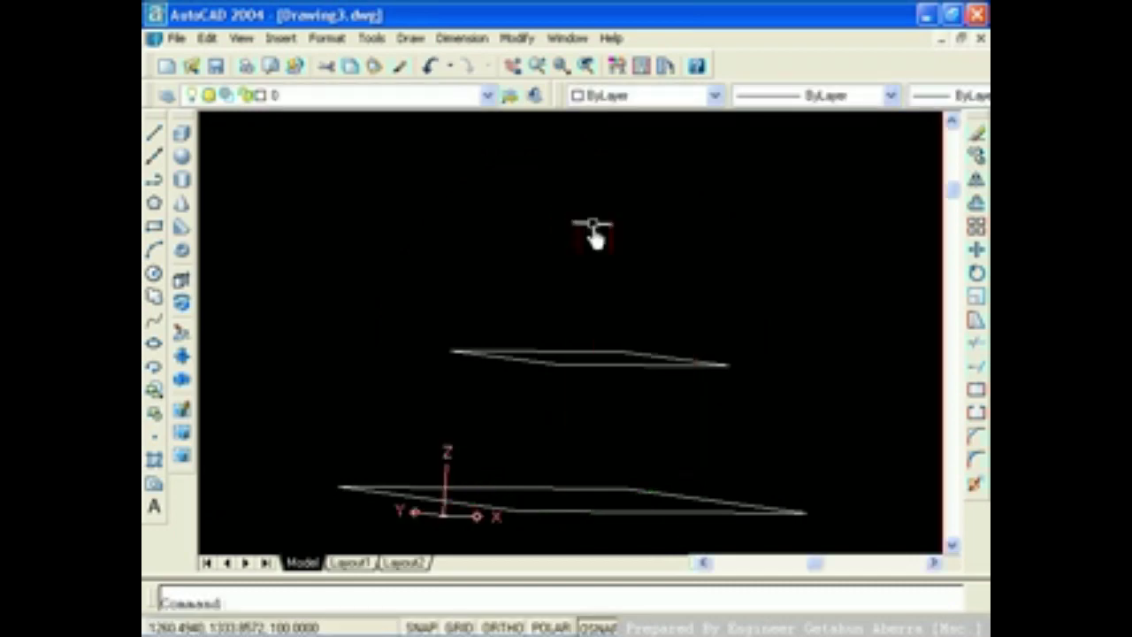
key(ctrl+z)
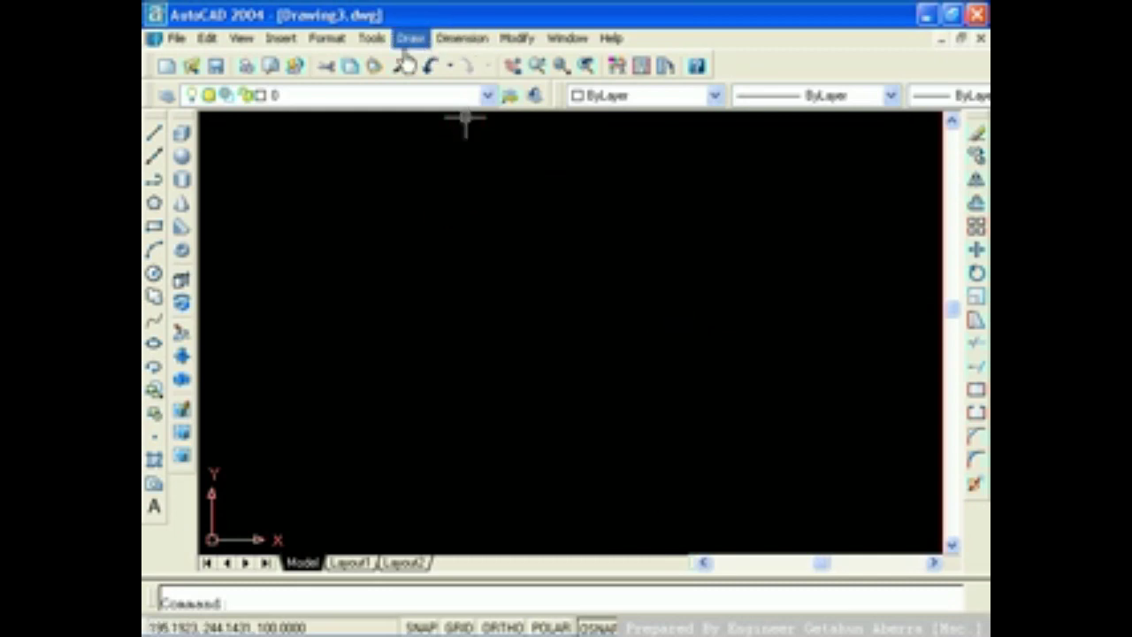
Step: Run ELEV again, resetting both default elevation and thickness to 0
click(236, 609)
text(gr)
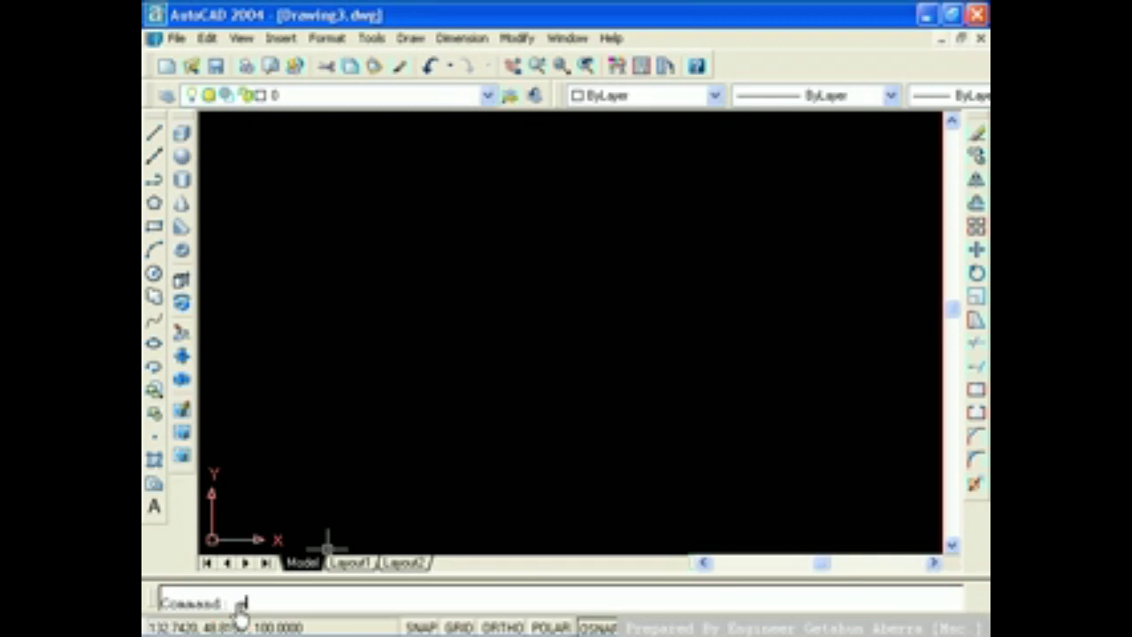
text(i)
text(d)
text(v)
key(Return)
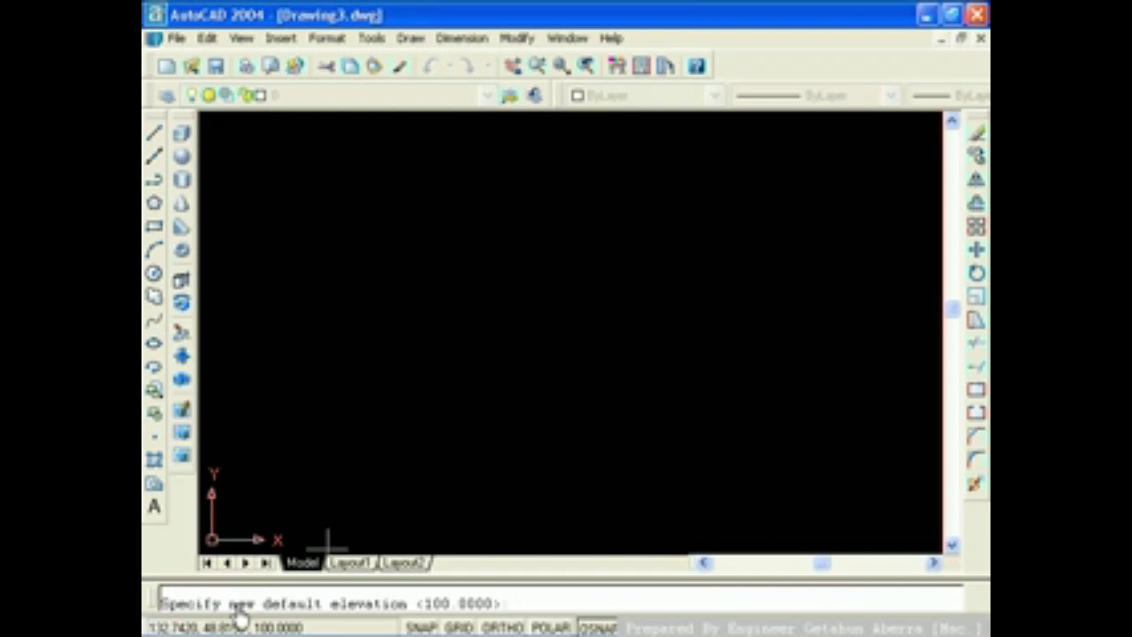
text(0)
key(Return)
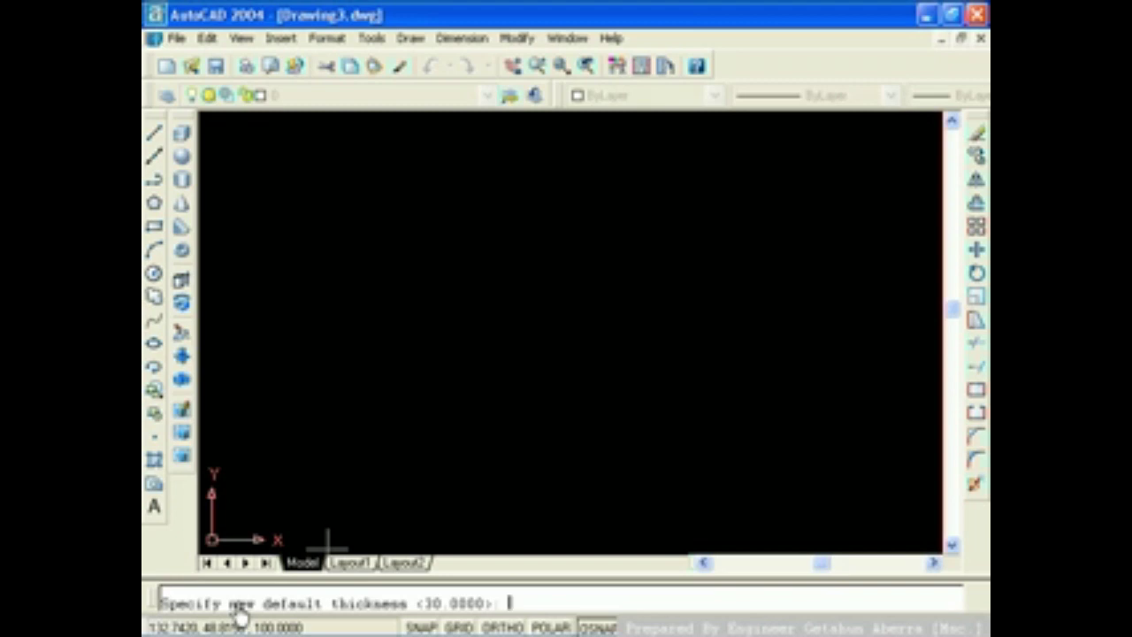
text(0)
key(Return)
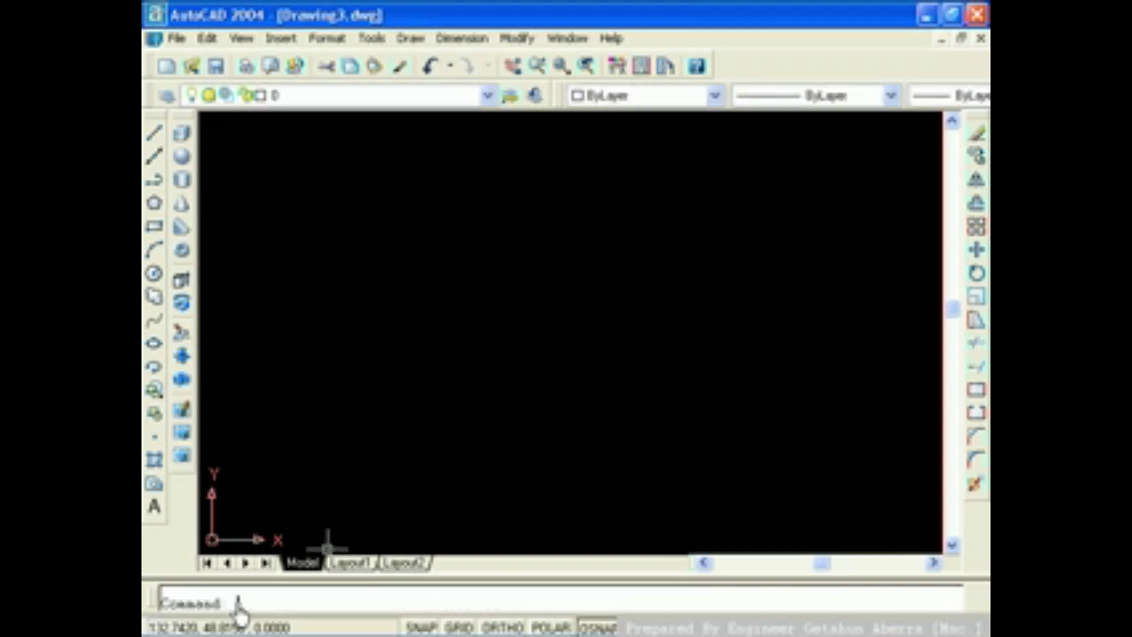
Step: Draw a large Center, Radius circle near the middle of the drawing
click(410, 38)
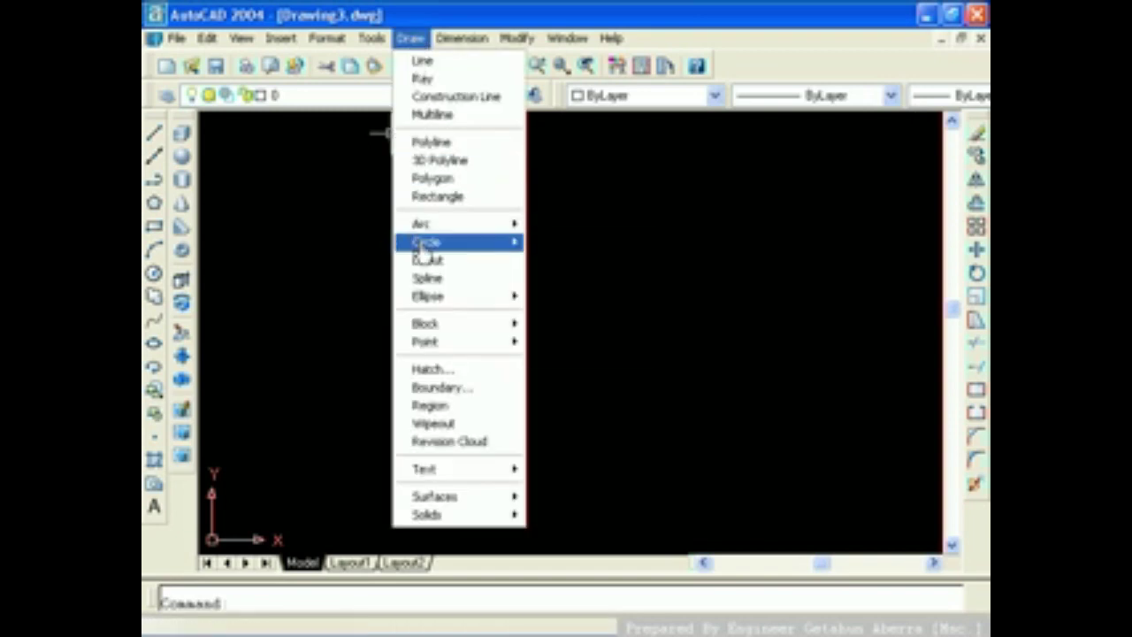
mouse_move(446, 241)
click(580, 243)
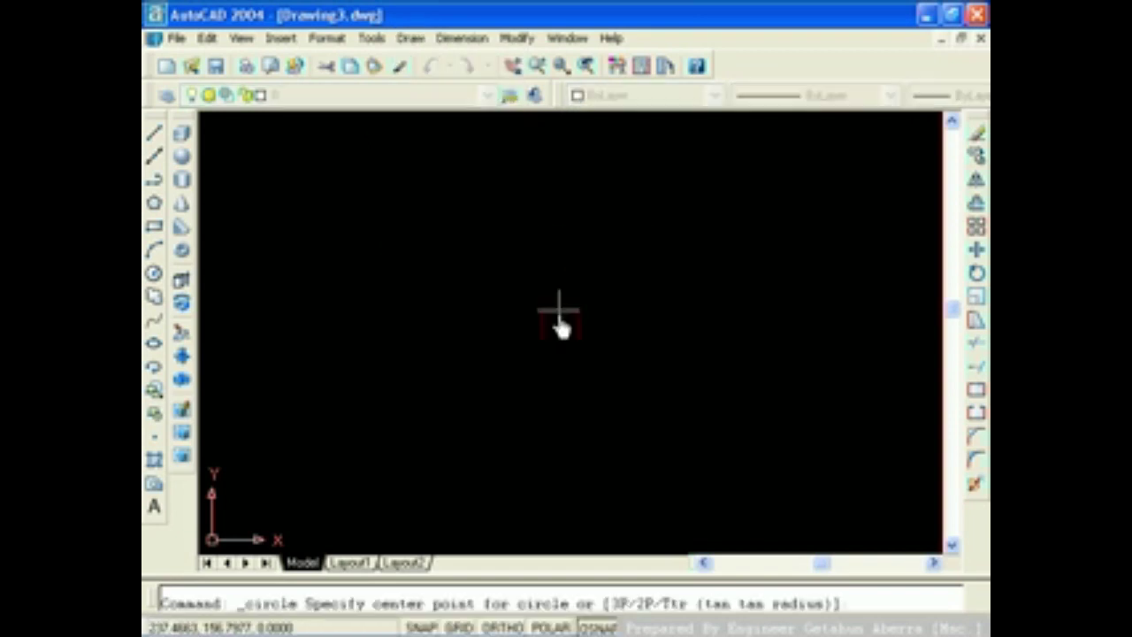
click(545, 341)
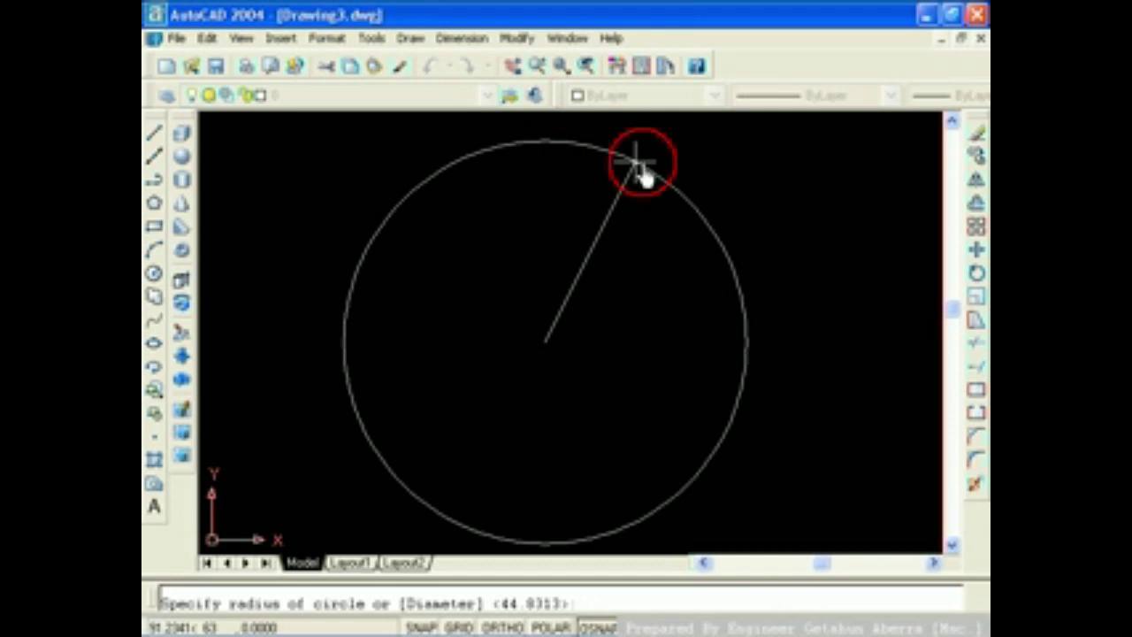
click(643, 176)
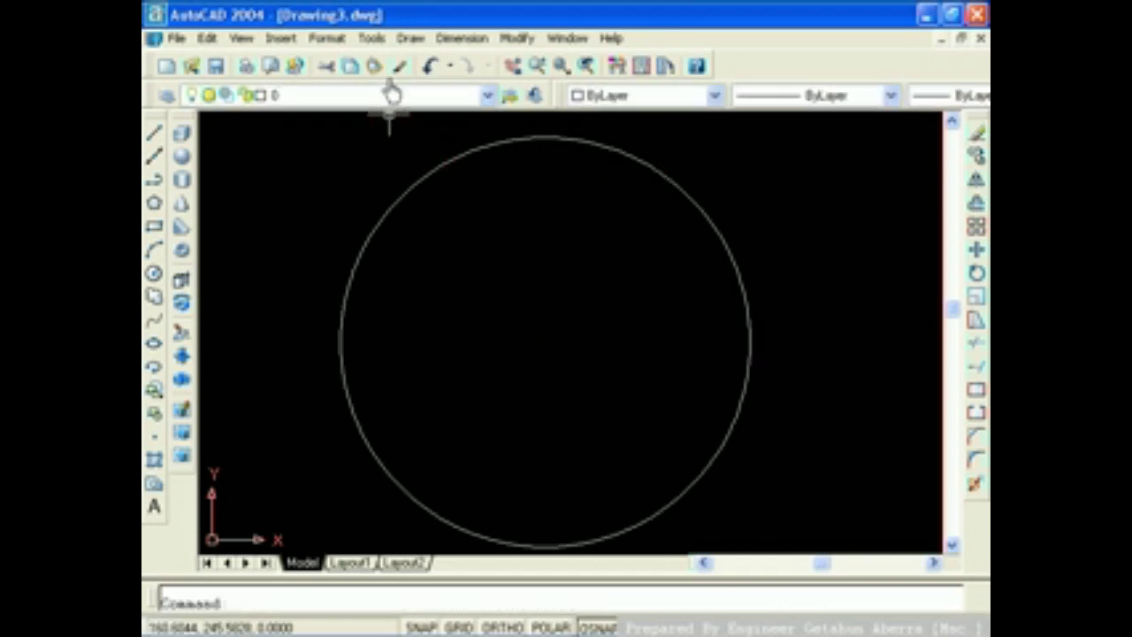
Step: Set the default elevation to 100 and thickness to 30 with ELEV
click(246, 604)
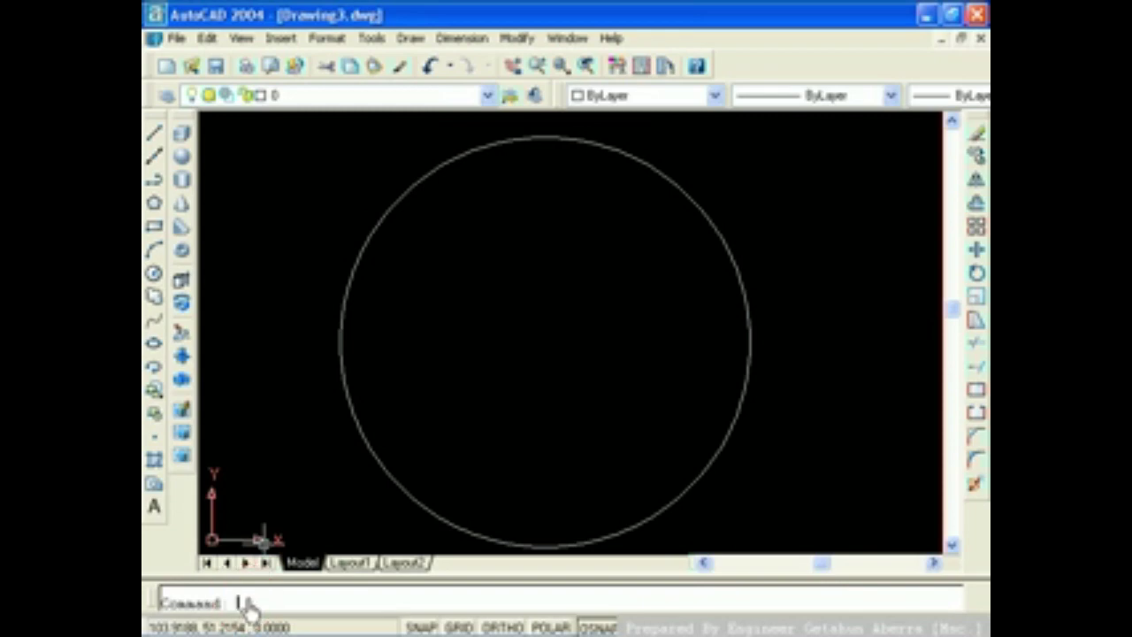
text(ell)
text(v)
key(Return)
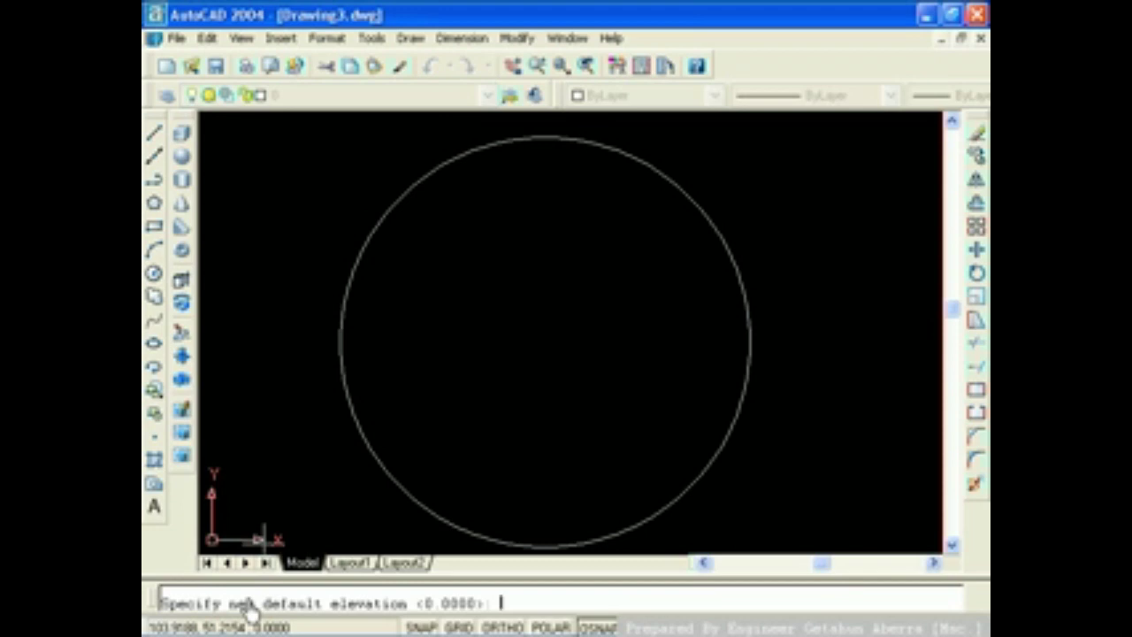
text(100)
key(Return)
text(30)
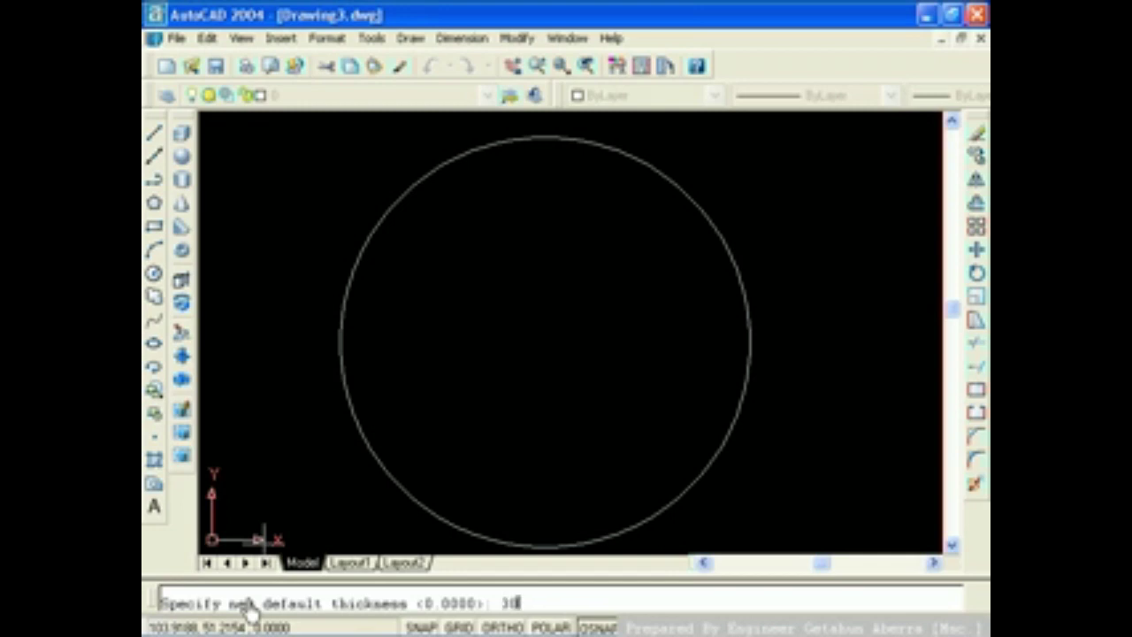
key(Return)
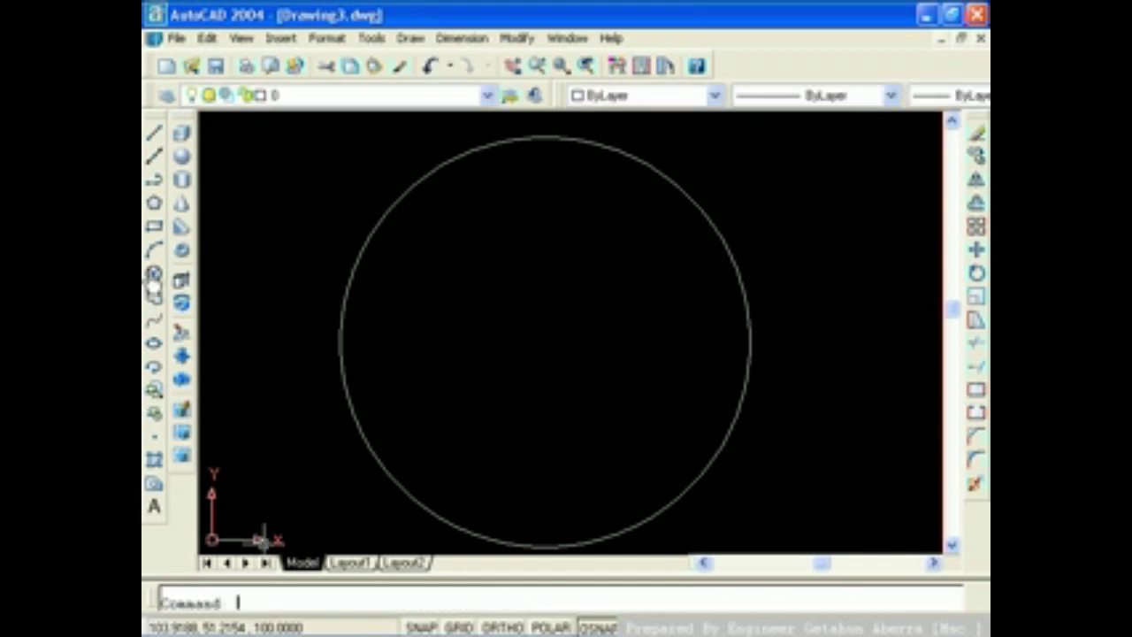
Step: Draw a smaller circle at the same centre inside the large one
click(153, 274)
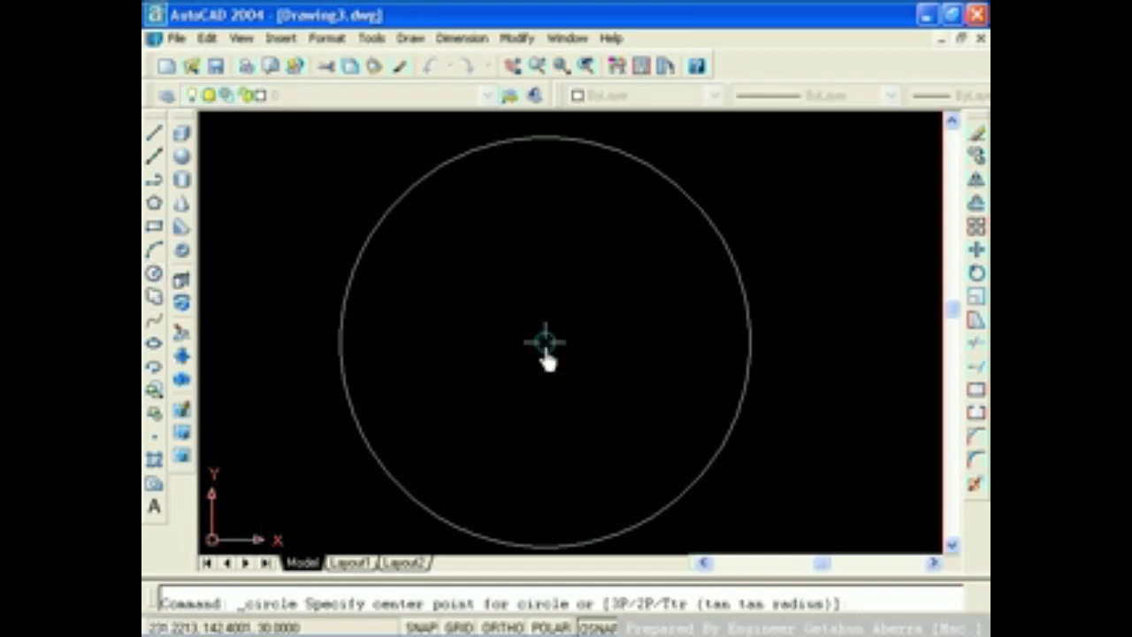
click(546, 345)
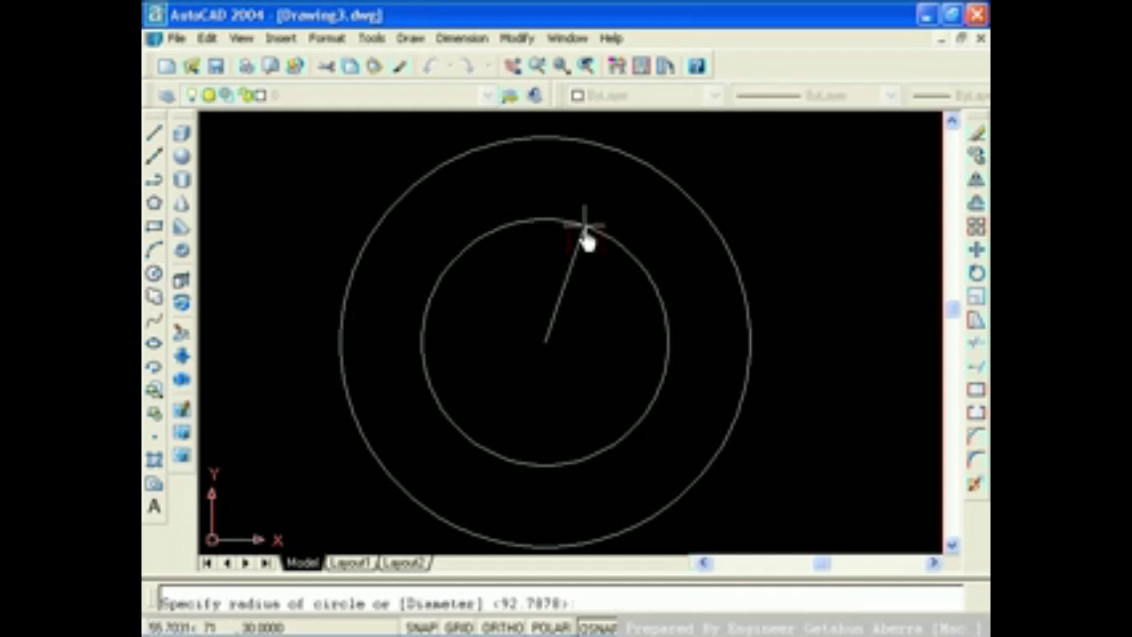
click(584, 227)
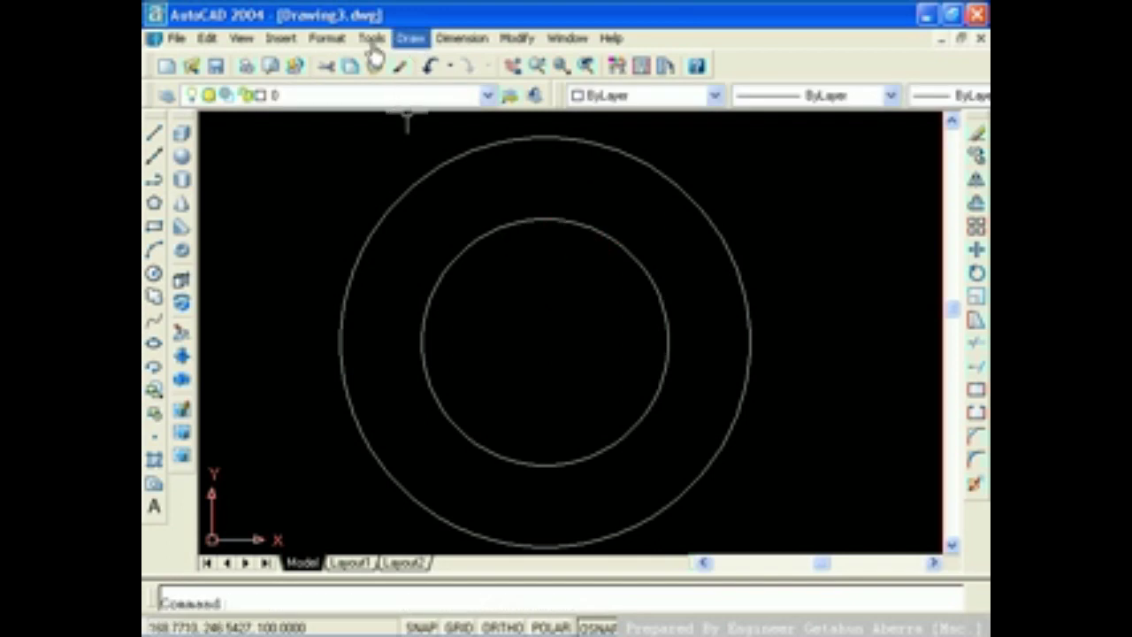
Step: Switch to SW Isometric and apply Gouraud Shaded, Edges On shading
click(241, 38)
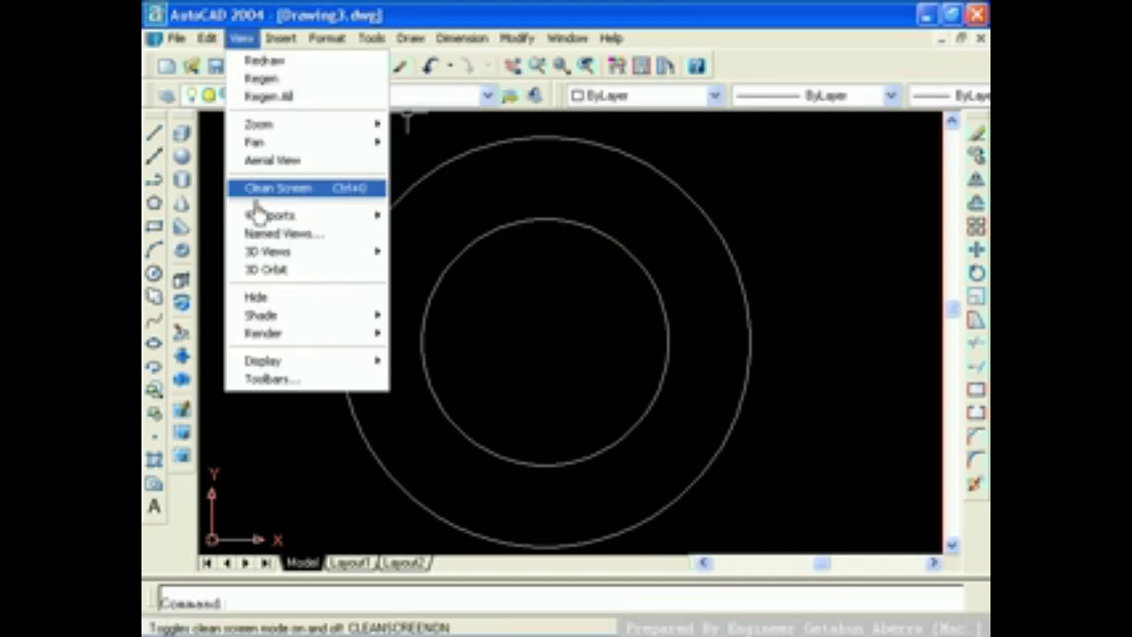
mouse_move(301, 251)
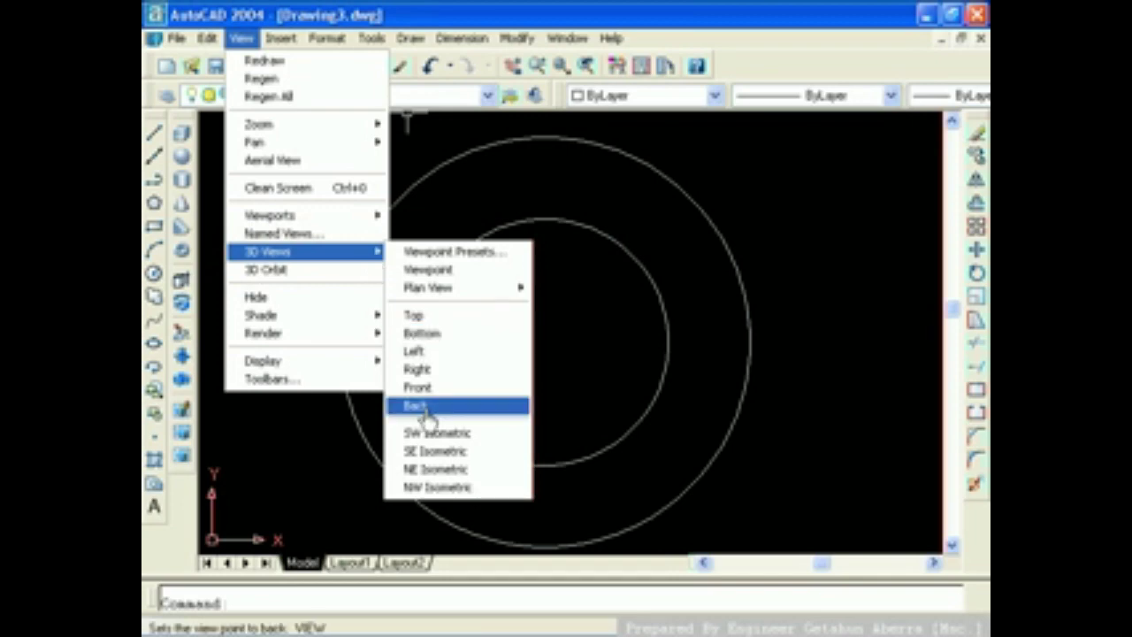
click(434, 433)
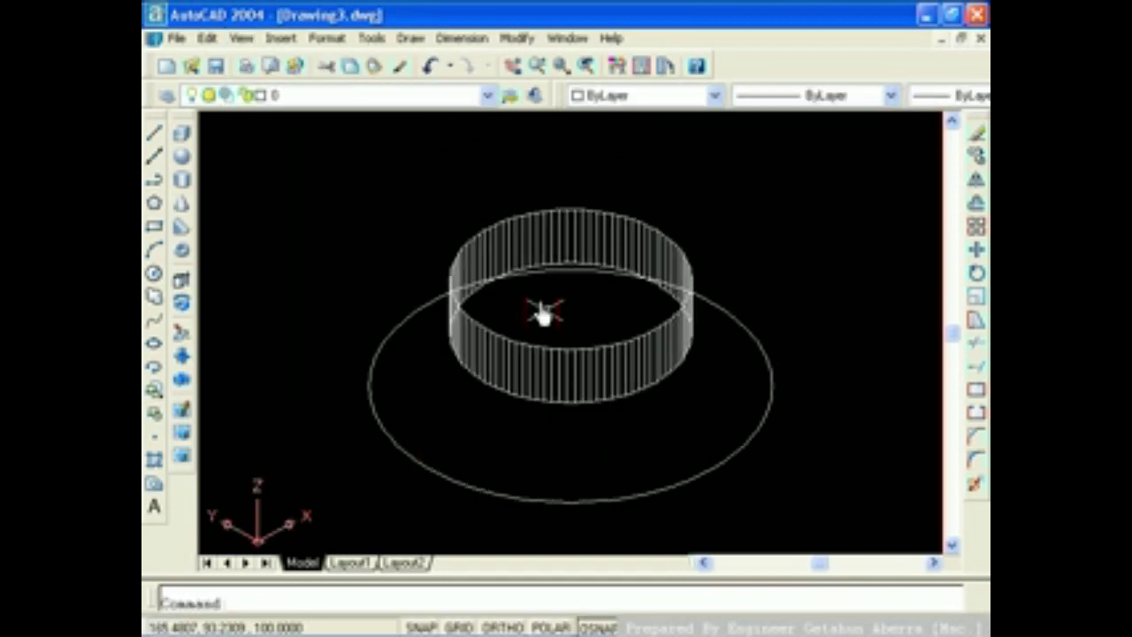
click(235, 38)
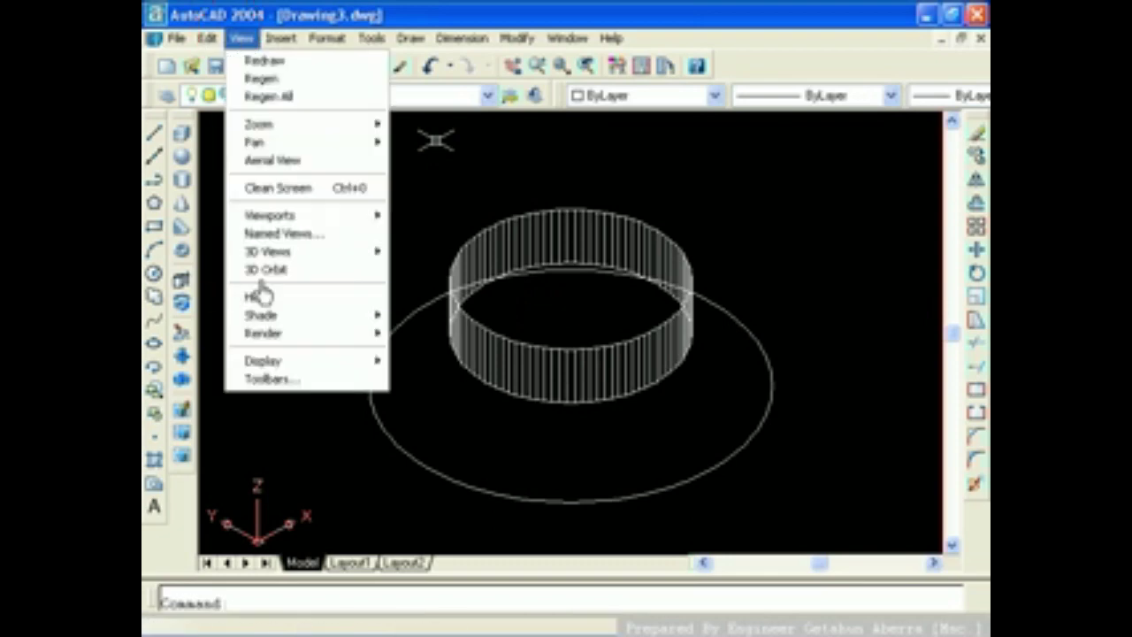
click(261, 315)
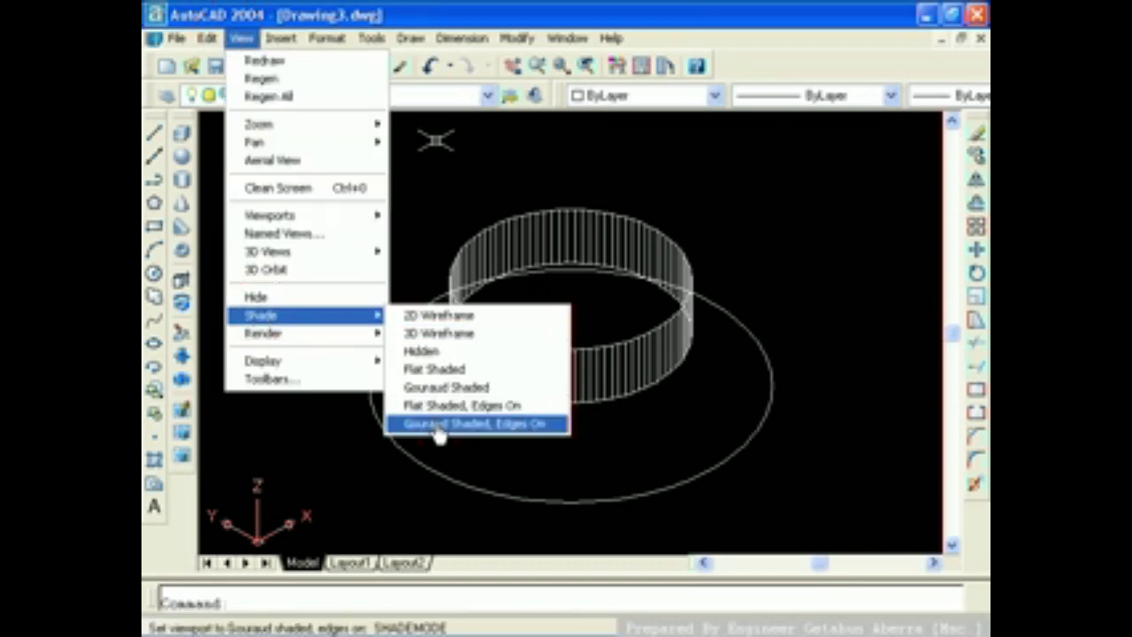
click(440, 424)
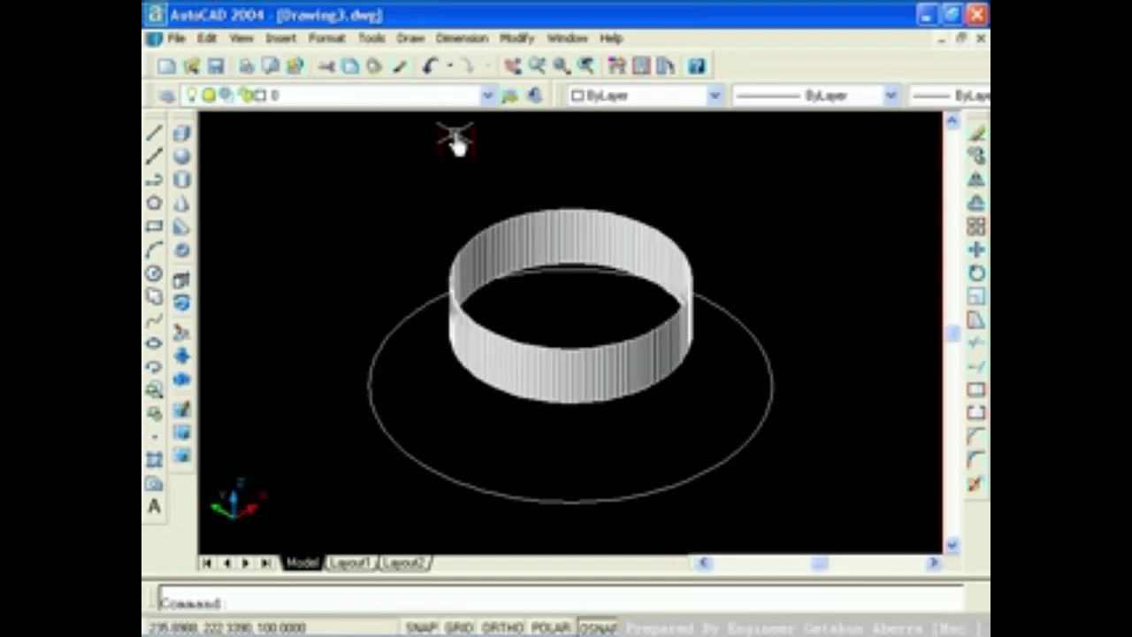
click(237, 42)
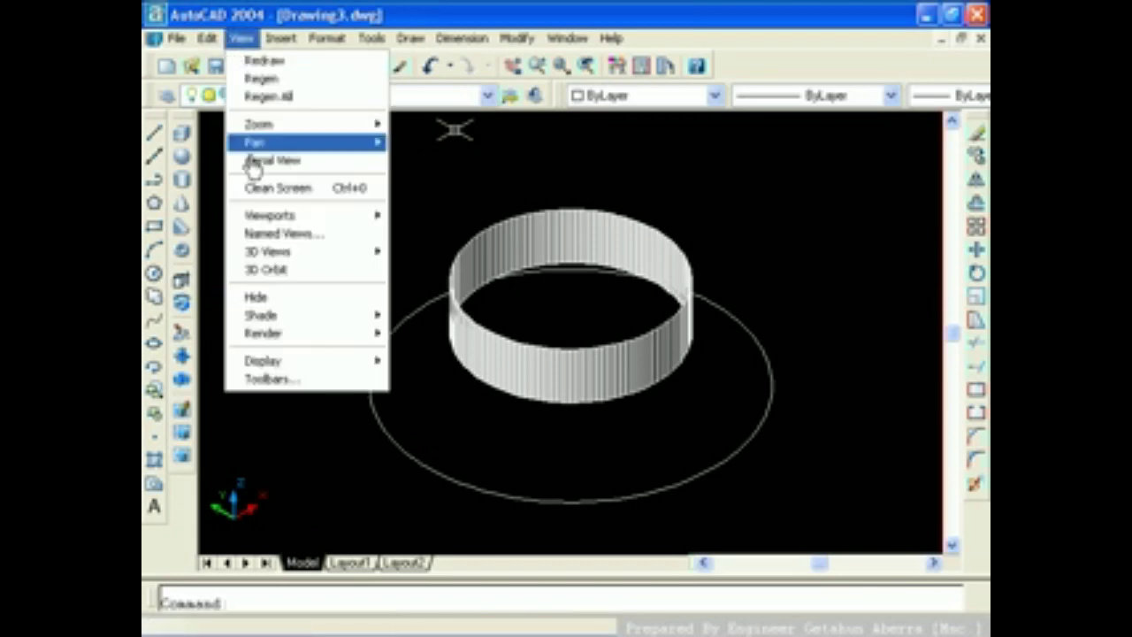
Step: 3D-orbit to tilt the raised ring and flat circle, then exit orbit
click(262, 266)
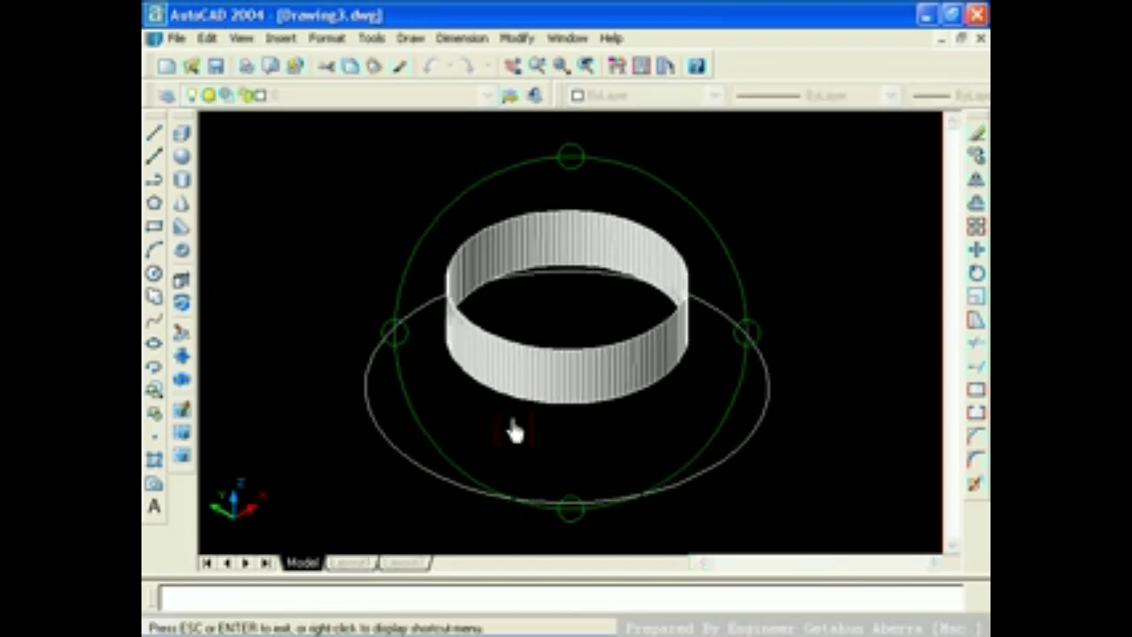
mouse_move(513, 430)
mouse_down()
mouse_move(518, 380)
mouse_move(536, 434)
mouse_move(536, 392)
mouse_move(513, 495)
mouse_move(598, 258)
mouse_move(581, 303)
mouse_up()
key(Escape)
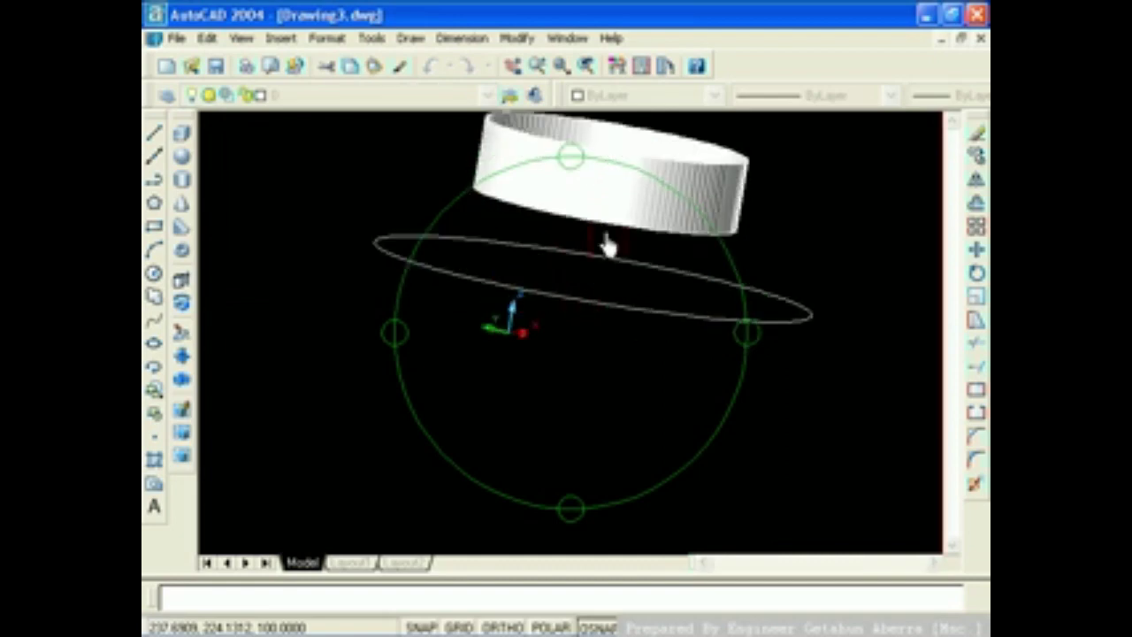
right_click(584, 321)
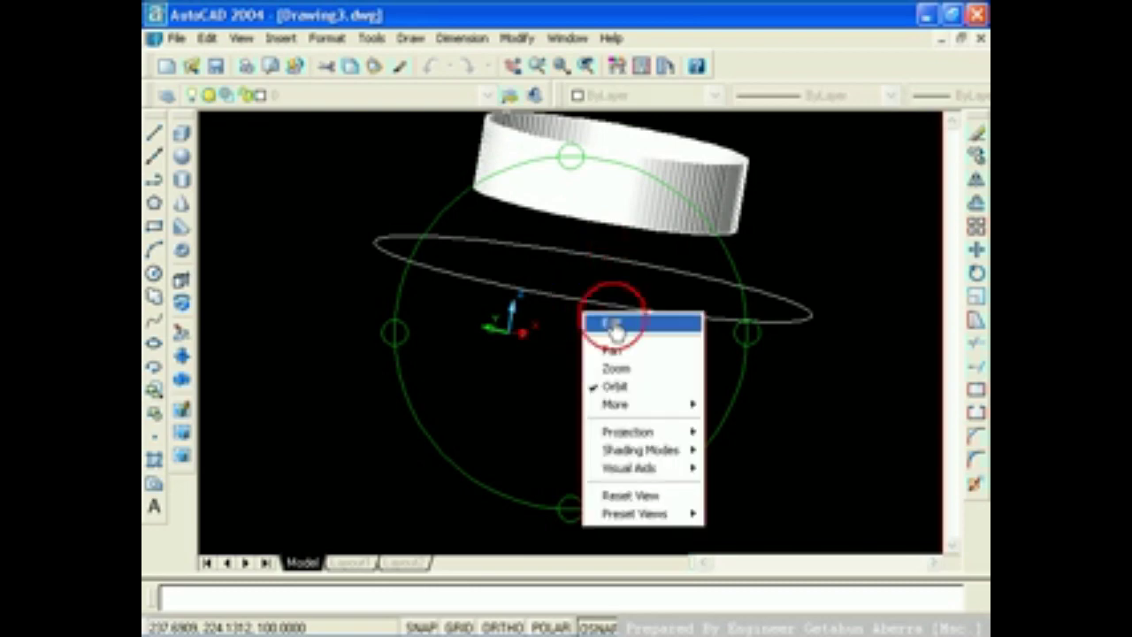
click(610, 322)
drag(615, 287, 600, 303)
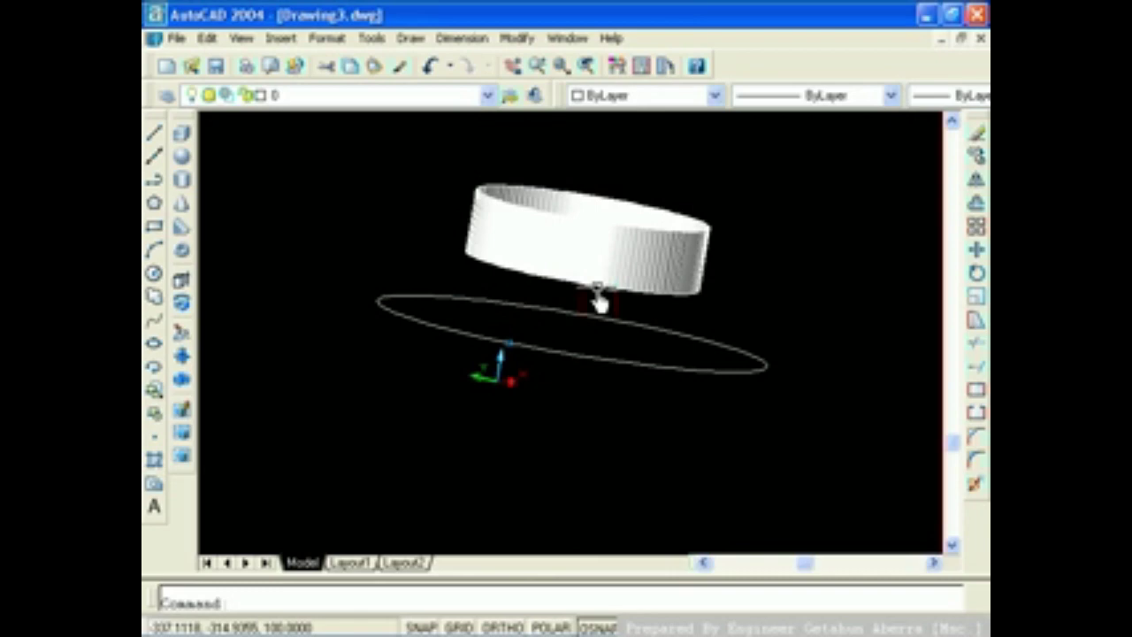
Step: Window-select the ring and flat circle and delete them
click(773, 430)
click(374, 173)
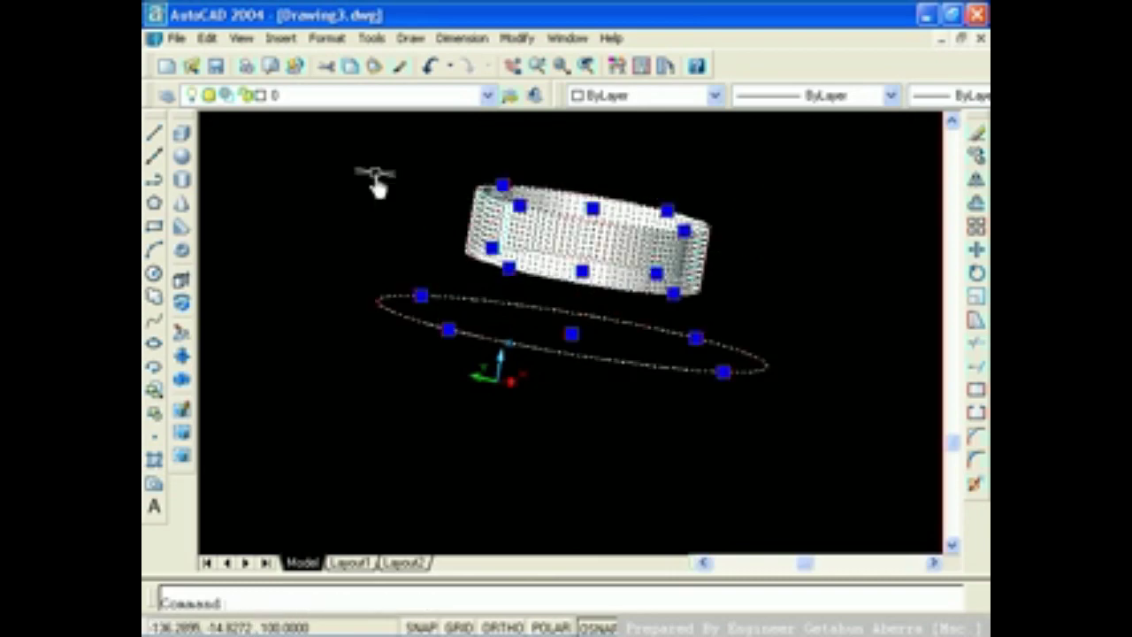
key(Delete)
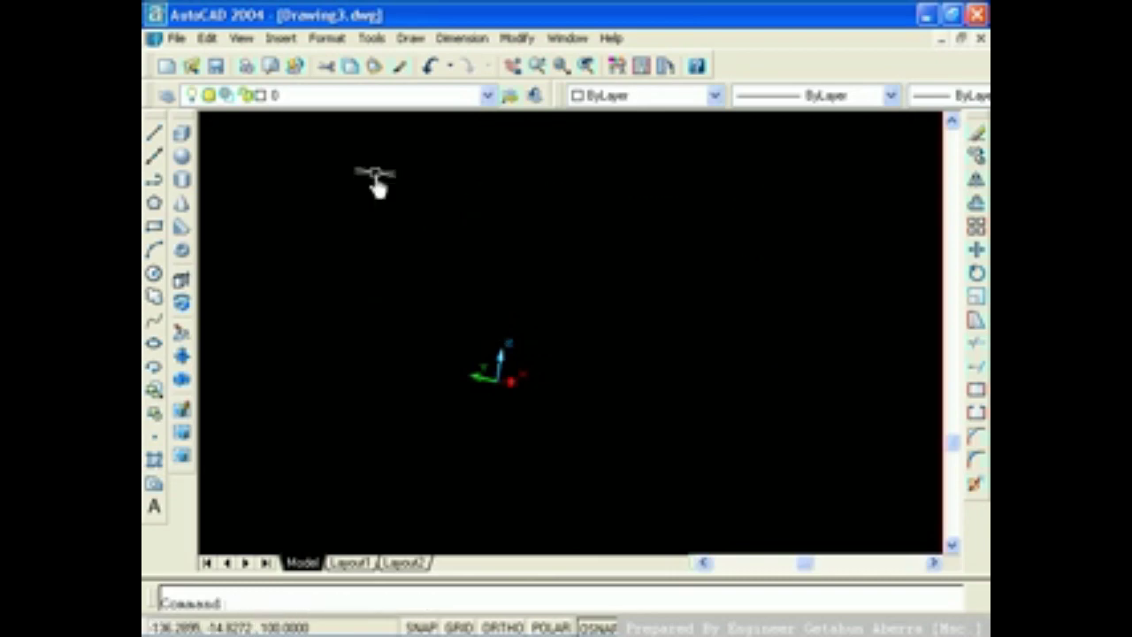
Step: Switch to Top view and draw a new circle near the drawing's middle, then select it
click(242, 38)
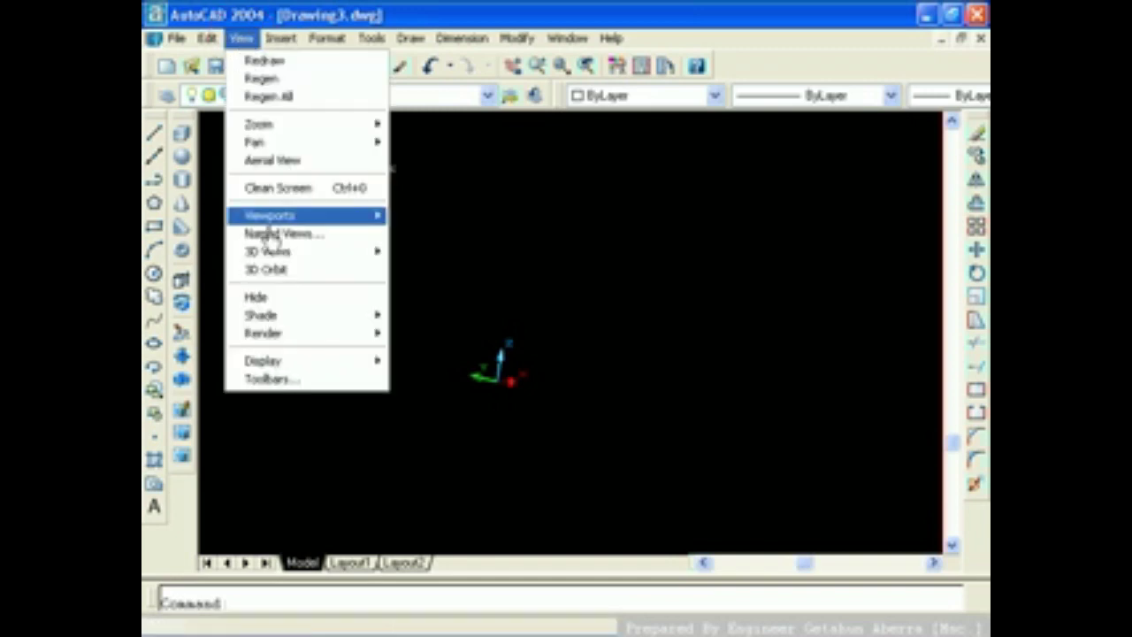
mouse_move(301, 251)
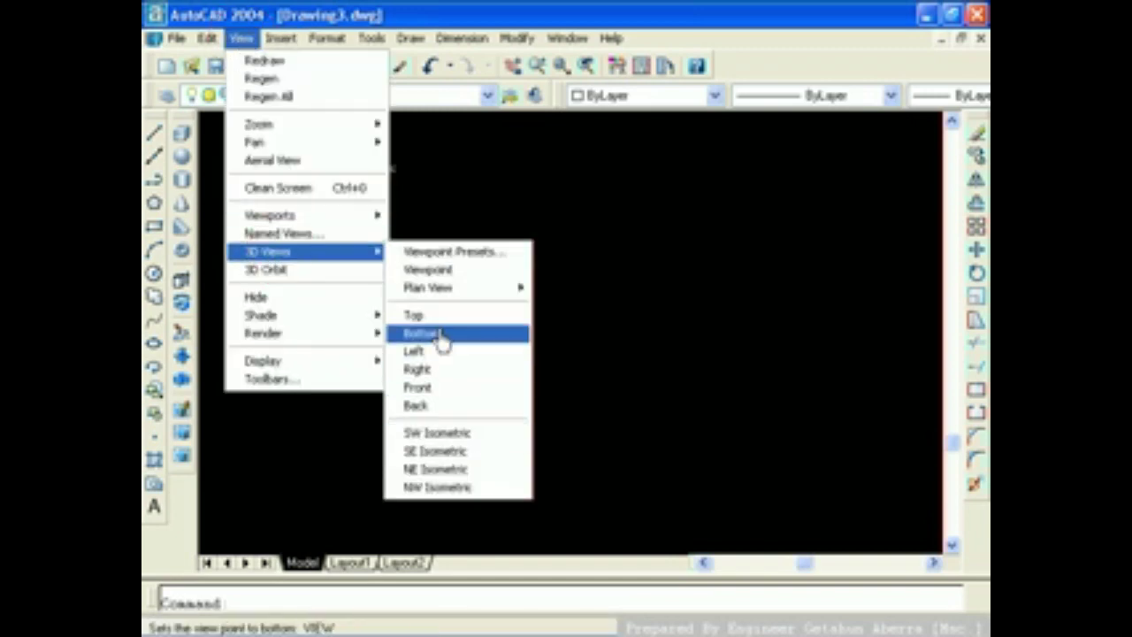
click(439, 317)
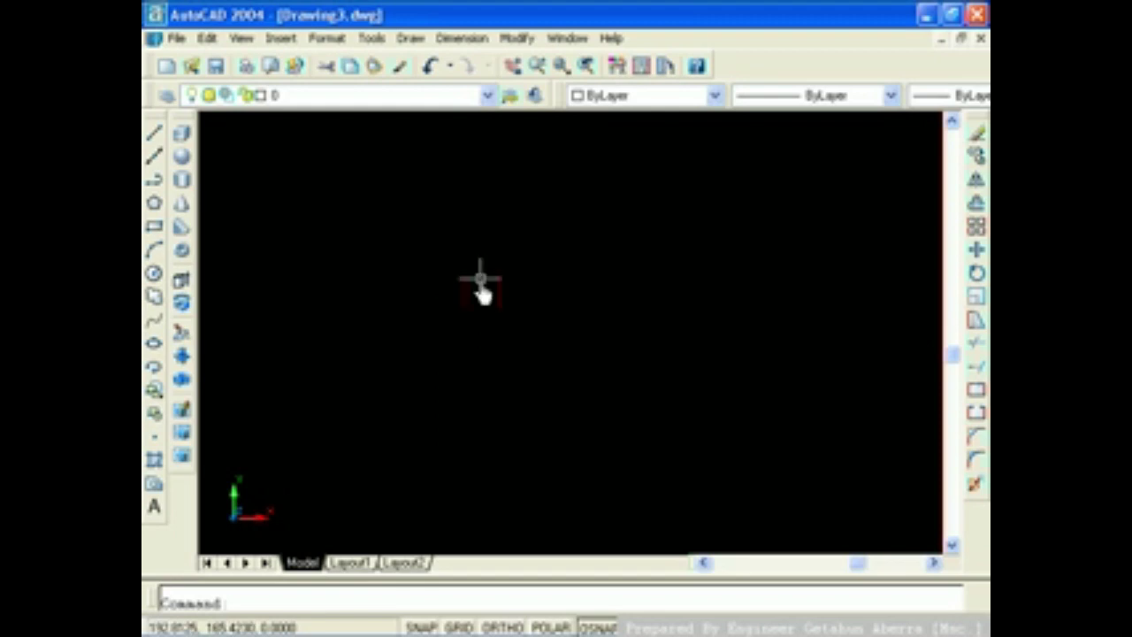
click(154, 276)
click(572, 355)
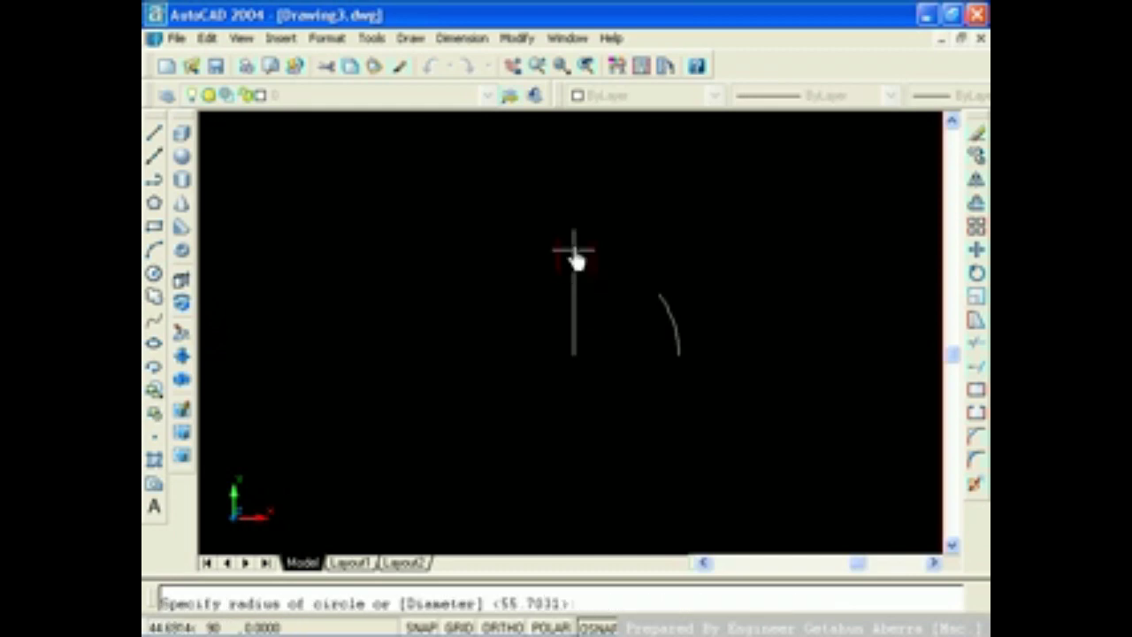
click(573, 235)
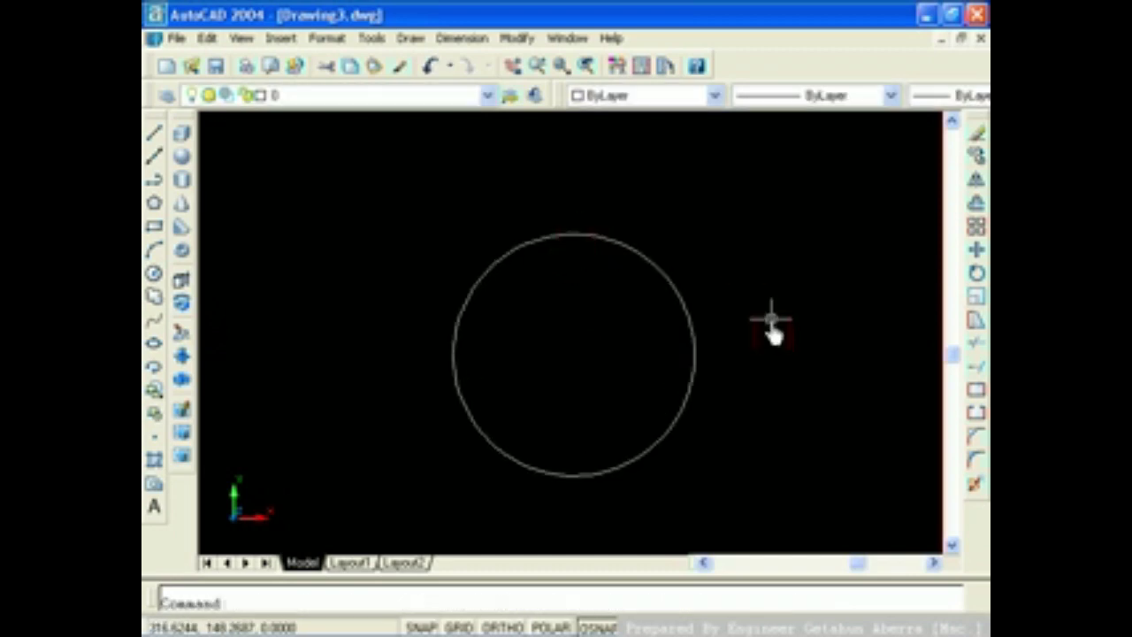
click(680, 295)
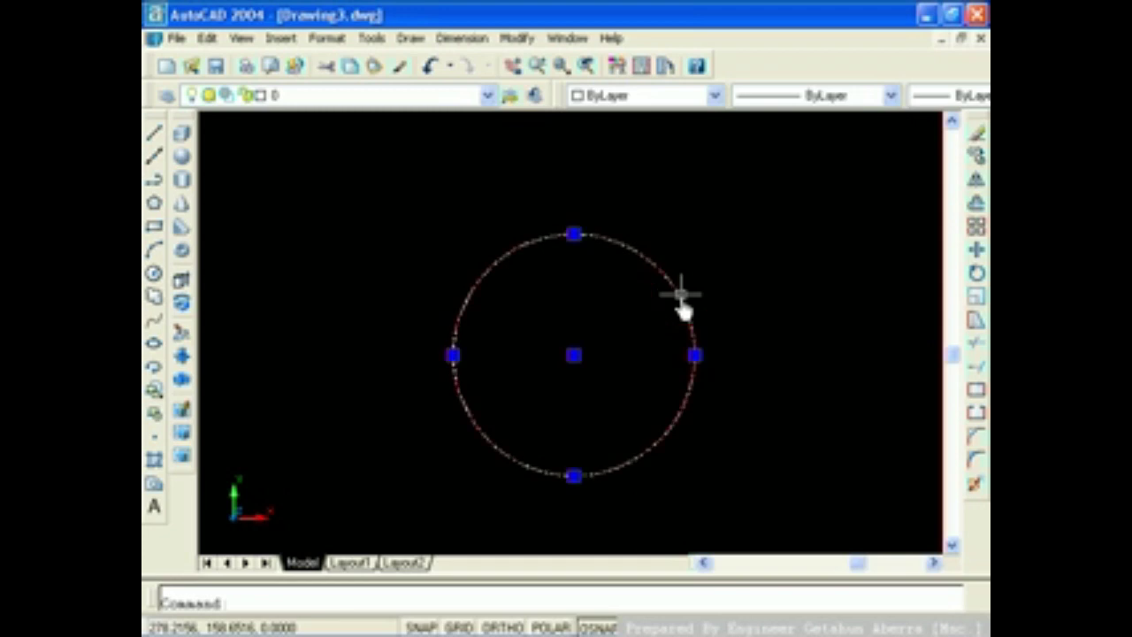
Step: Set the circle's Thickness to 100 in the Properties palette, then close the palette
right_click(680, 294)
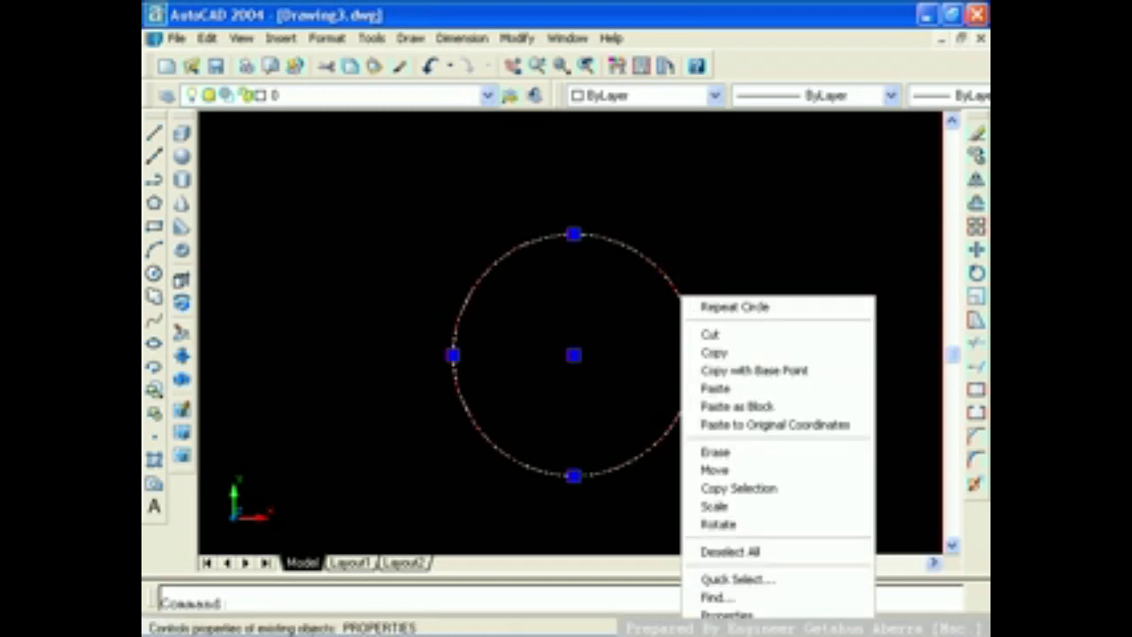
key(Escape)
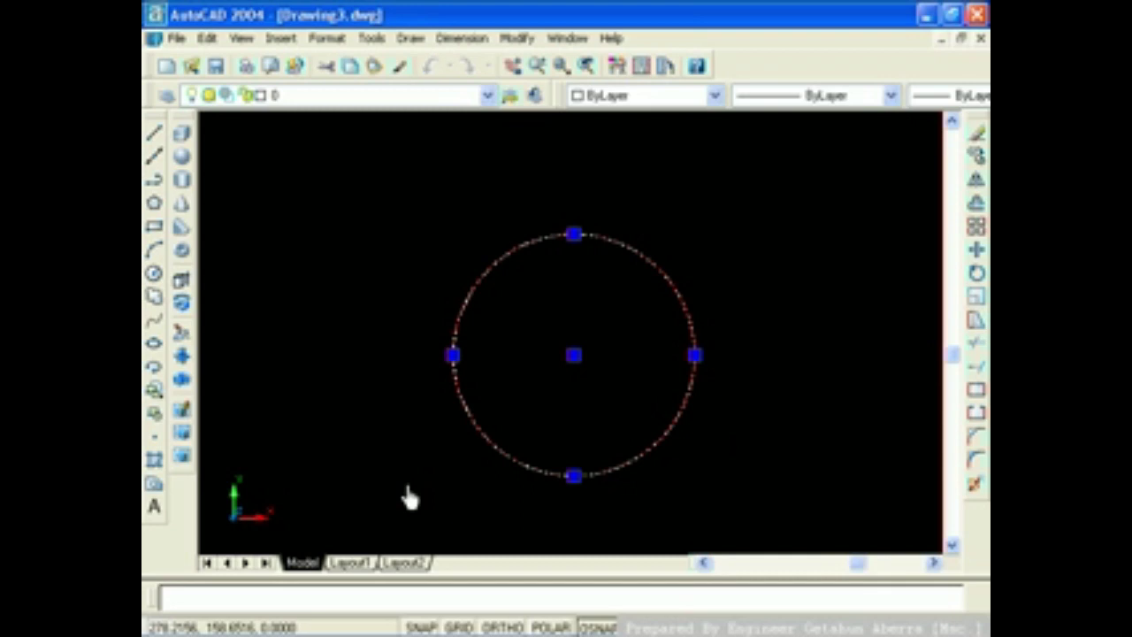
key(ctrl+1)
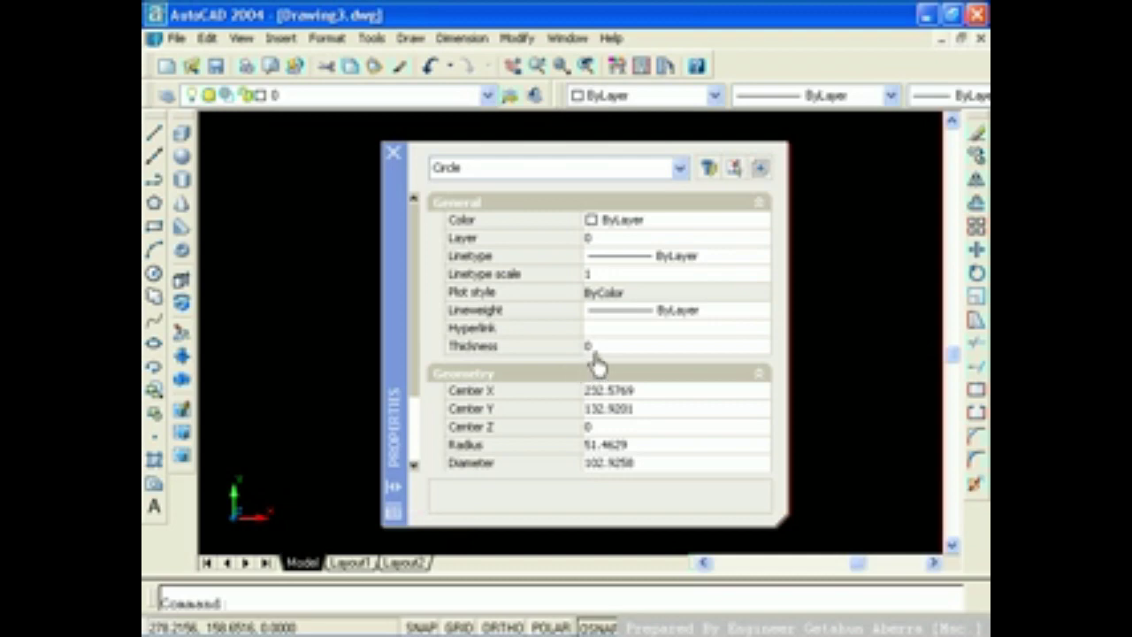
click(599, 350)
text(100)
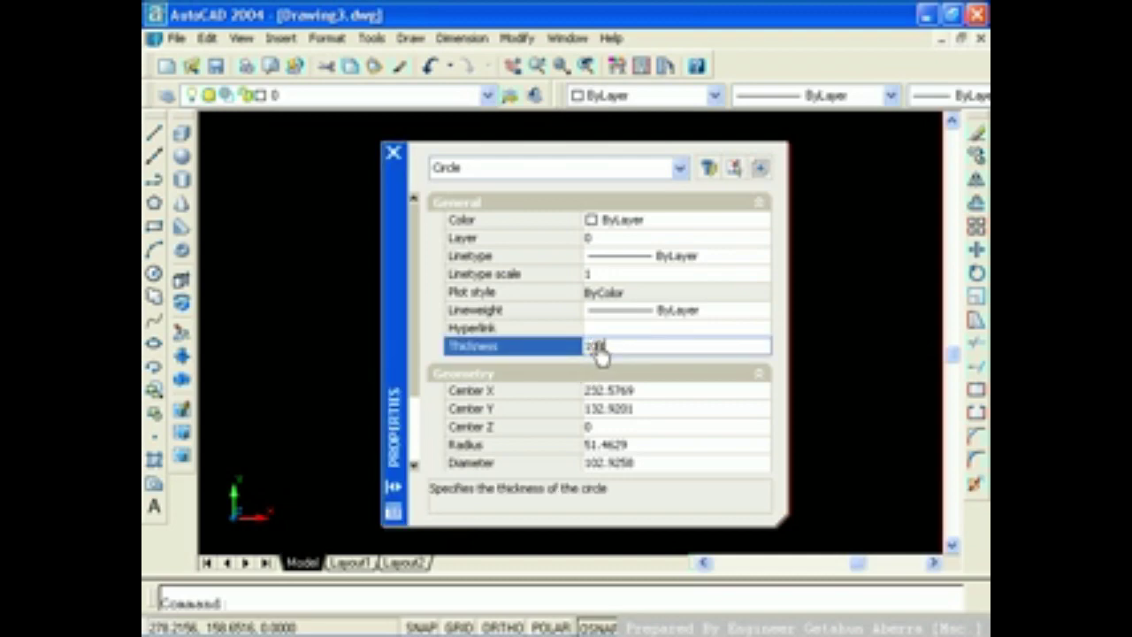
key(Return)
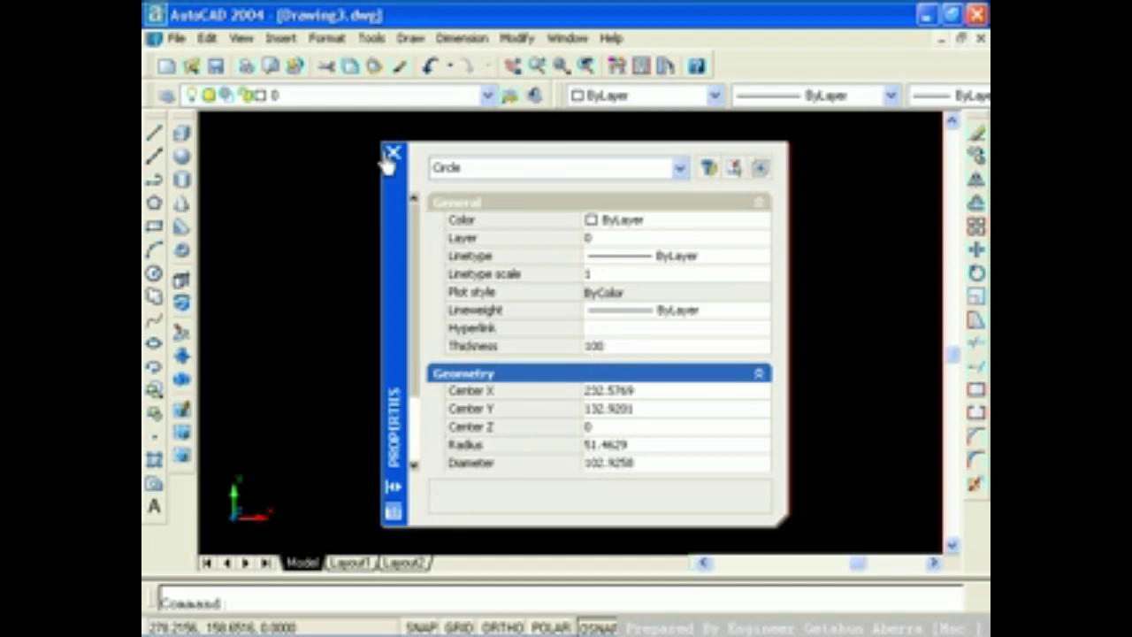
click(377, 142)
click(391, 154)
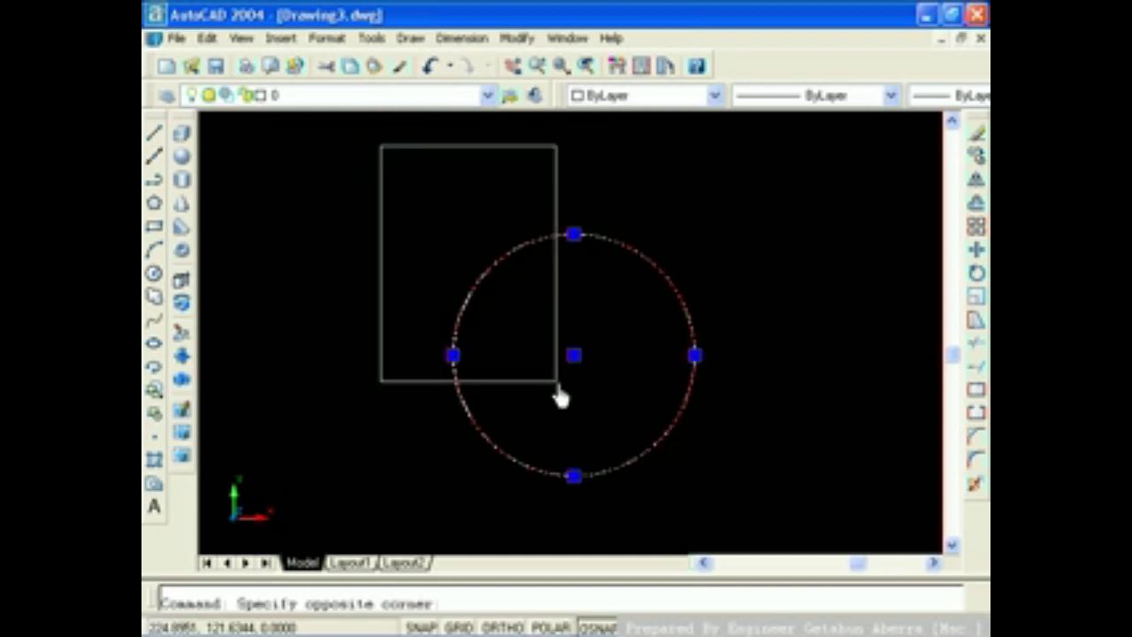
click(438, 351)
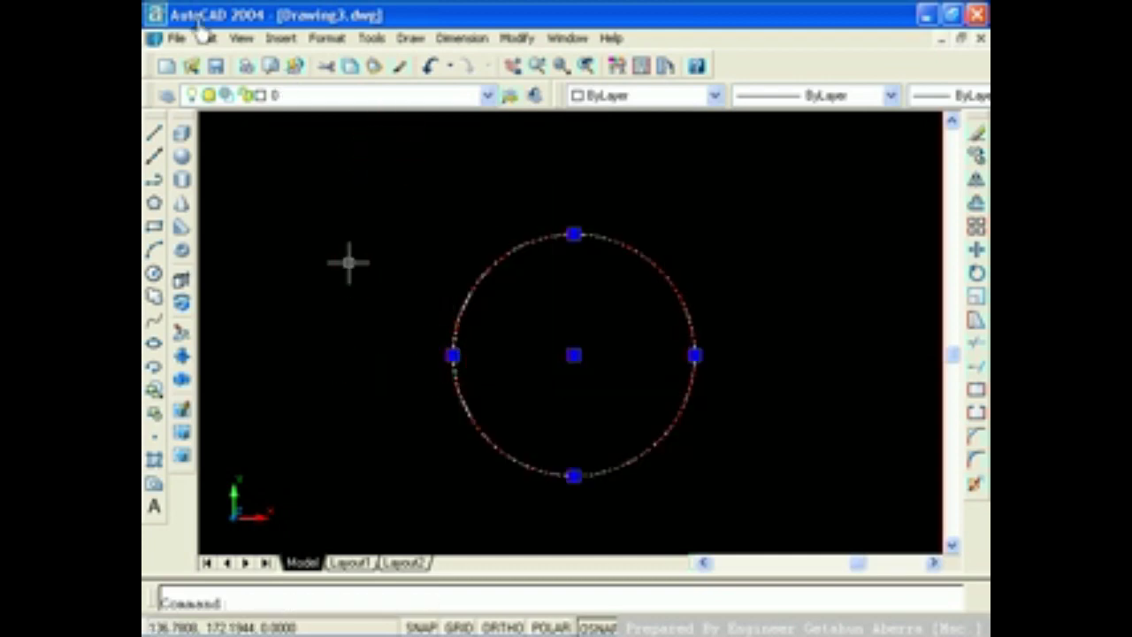
Step: Switch to the SW Isometric view, then orbit around the cylinder with 3D Orbit and exit
click(237, 44)
mouse_move(268, 251)
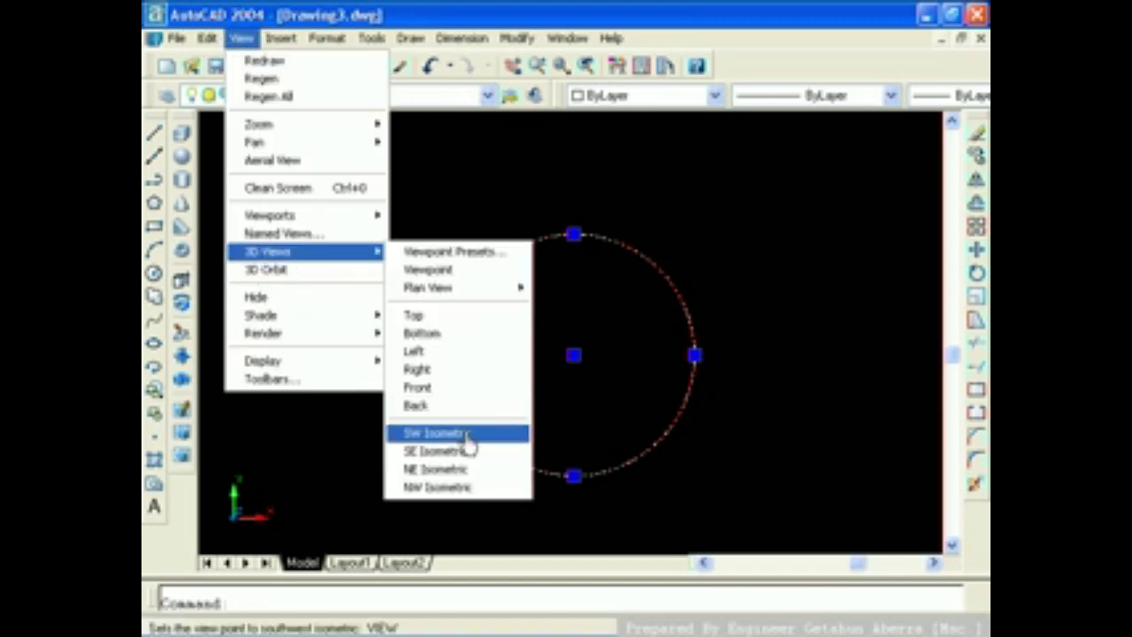
click(460, 434)
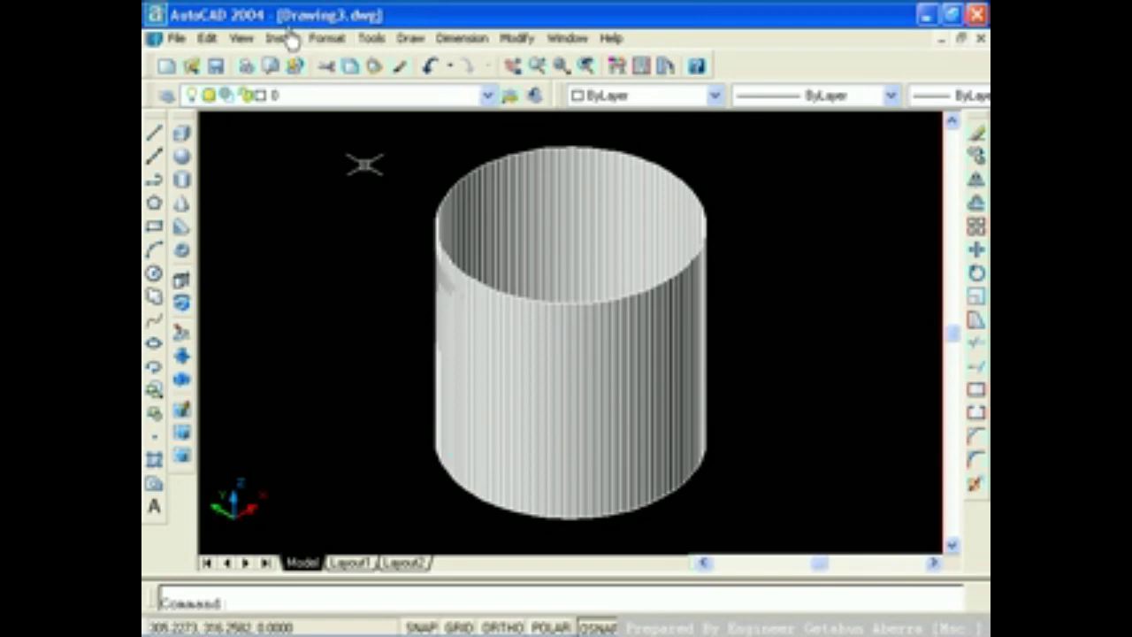
click(242, 38)
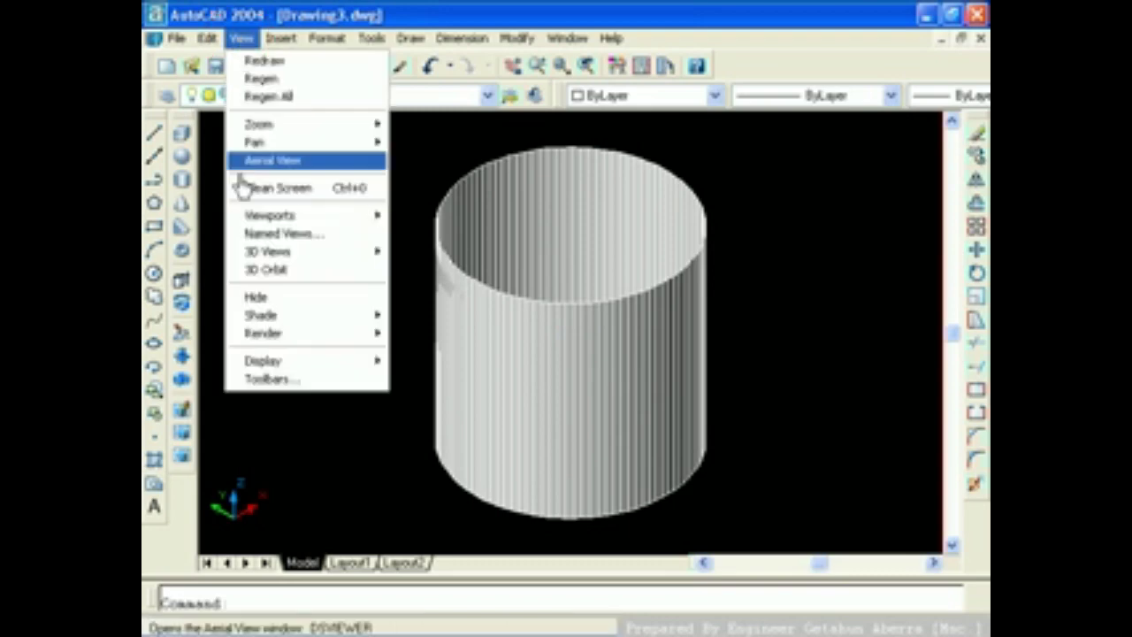
click(253, 270)
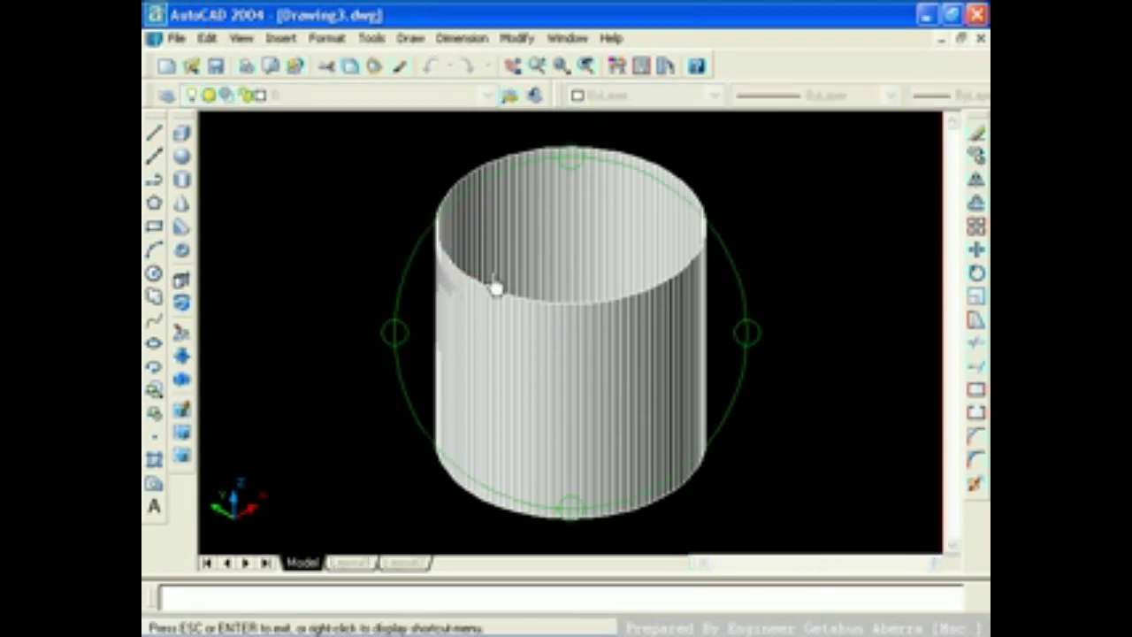
mouse_move(495, 285)
mouse_down()
mouse_move(526, 356)
mouse_move(526, 324)
mouse_up()
right_click(525, 324)
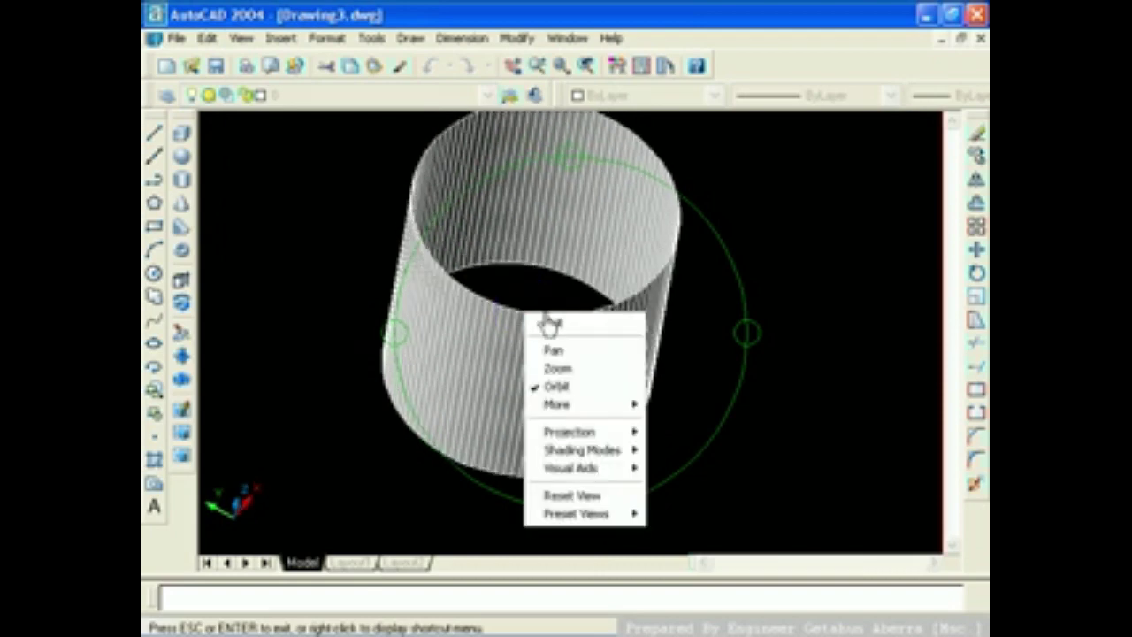
click(550, 323)
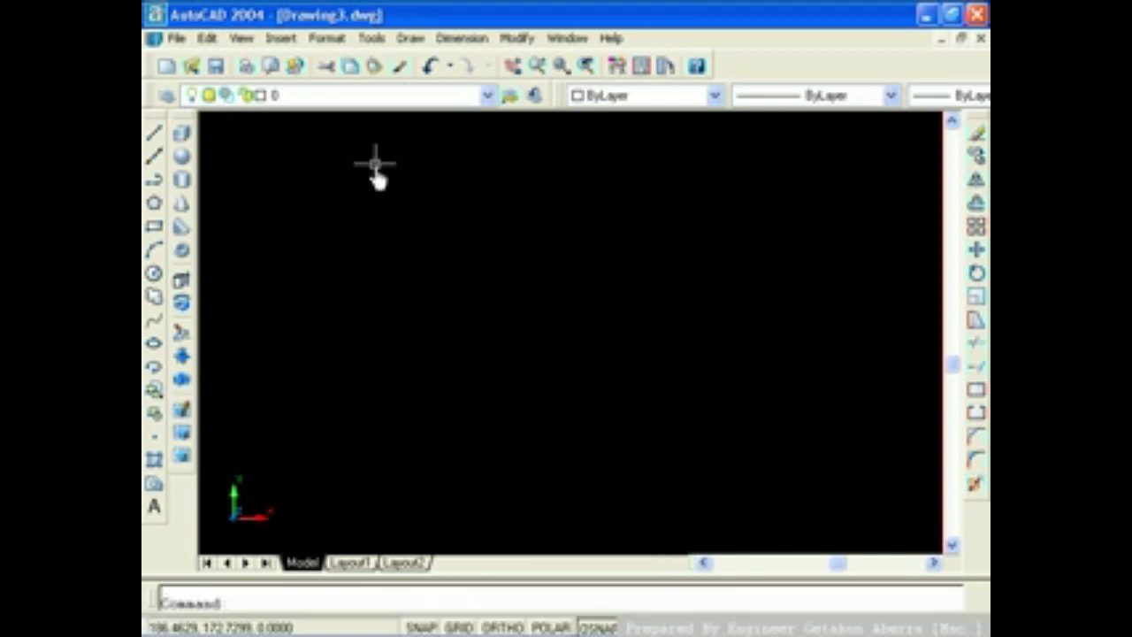
Step: Dock the View toolbar at the top, then try its SW Isometric and Top View buttons
right_click(397, 76)
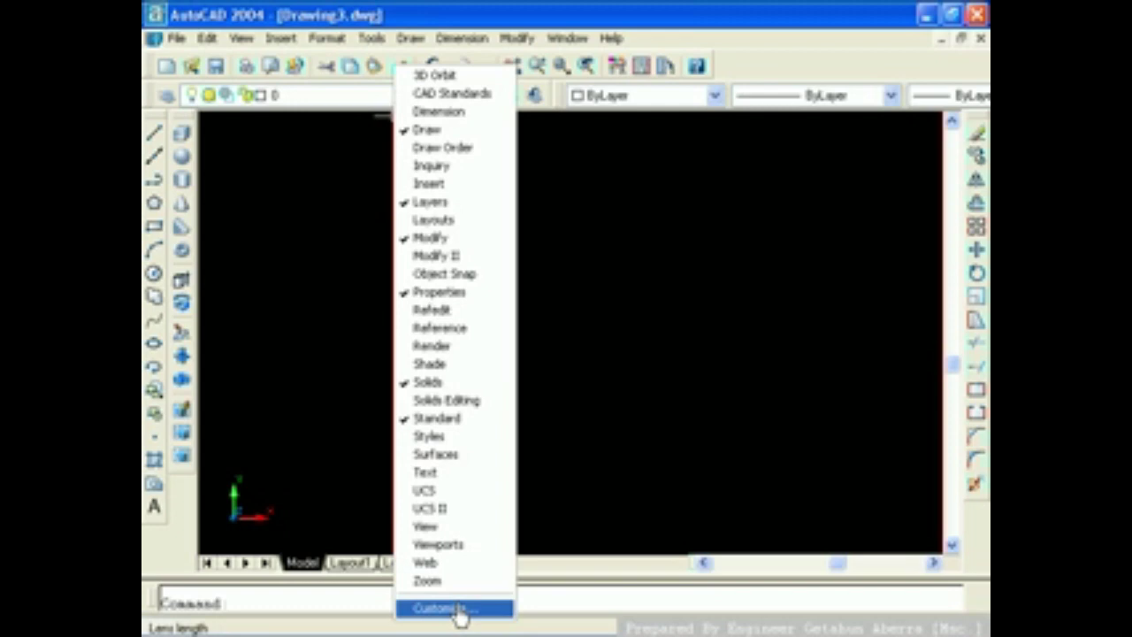
click(425, 529)
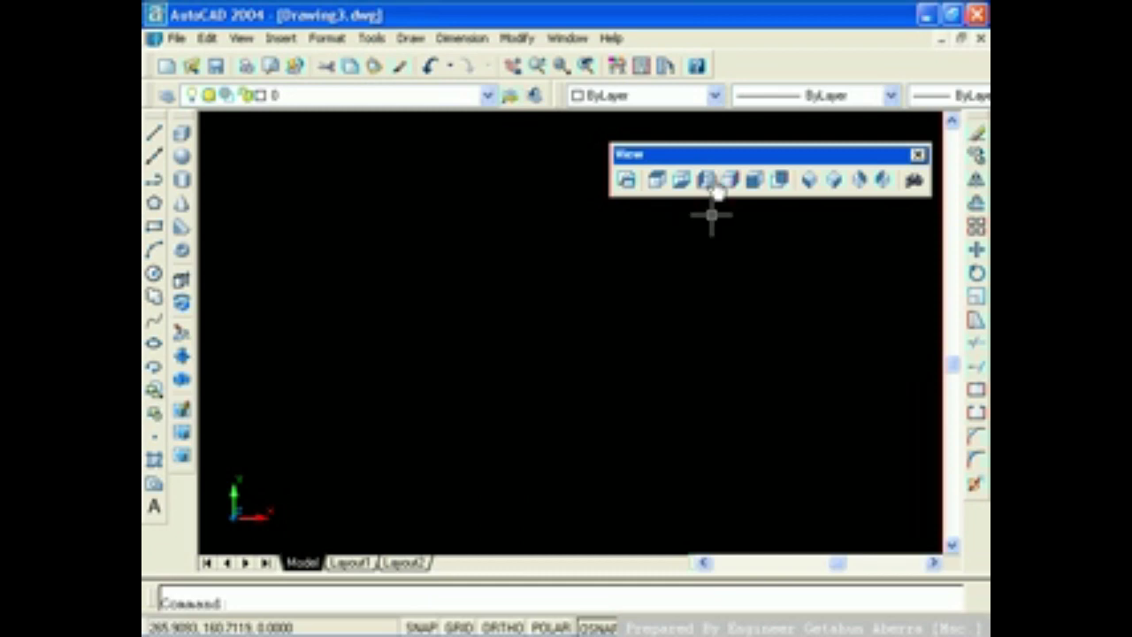
mouse_move(727, 156)
mouse_down()
mouse_move(777, 106)
mouse_move(849, 82)
mouse_up()
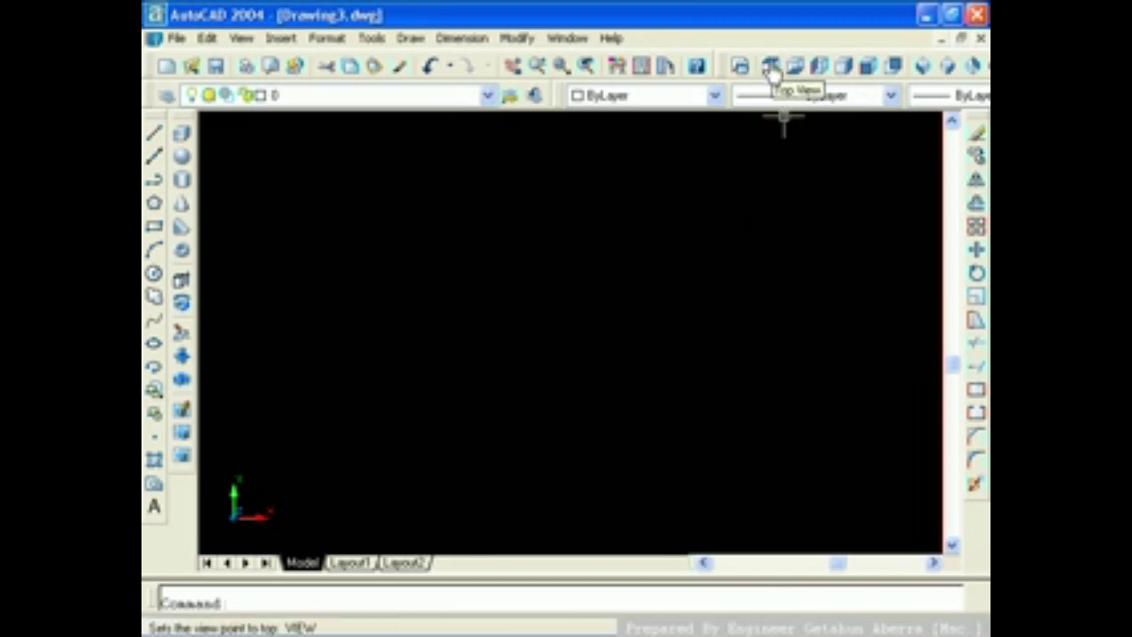
click(924, 69)
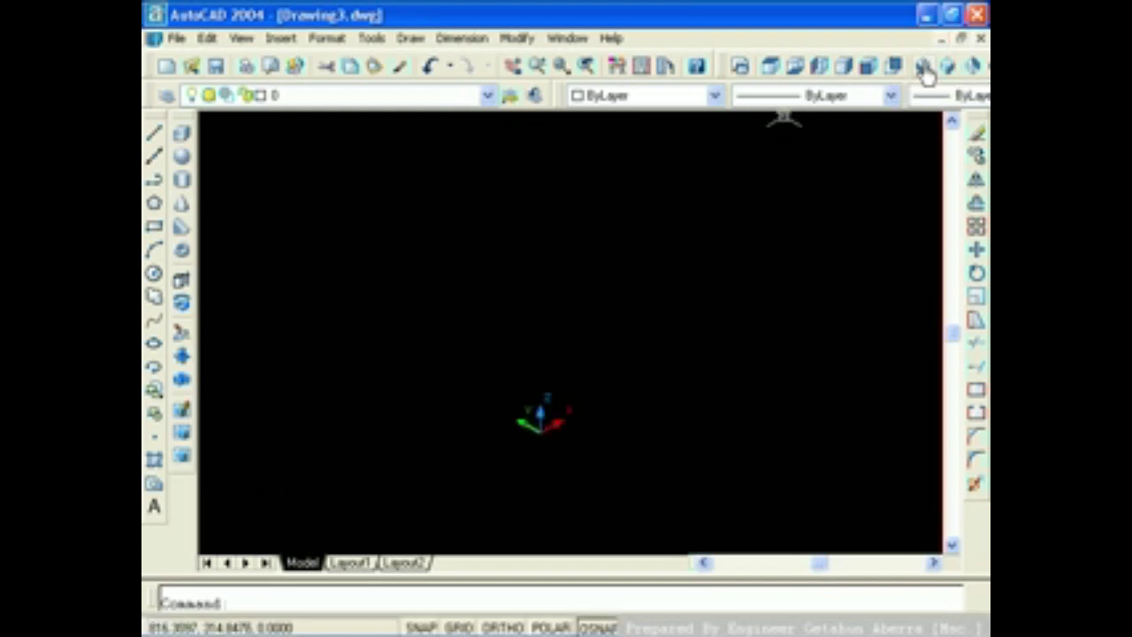
click(770, 69)
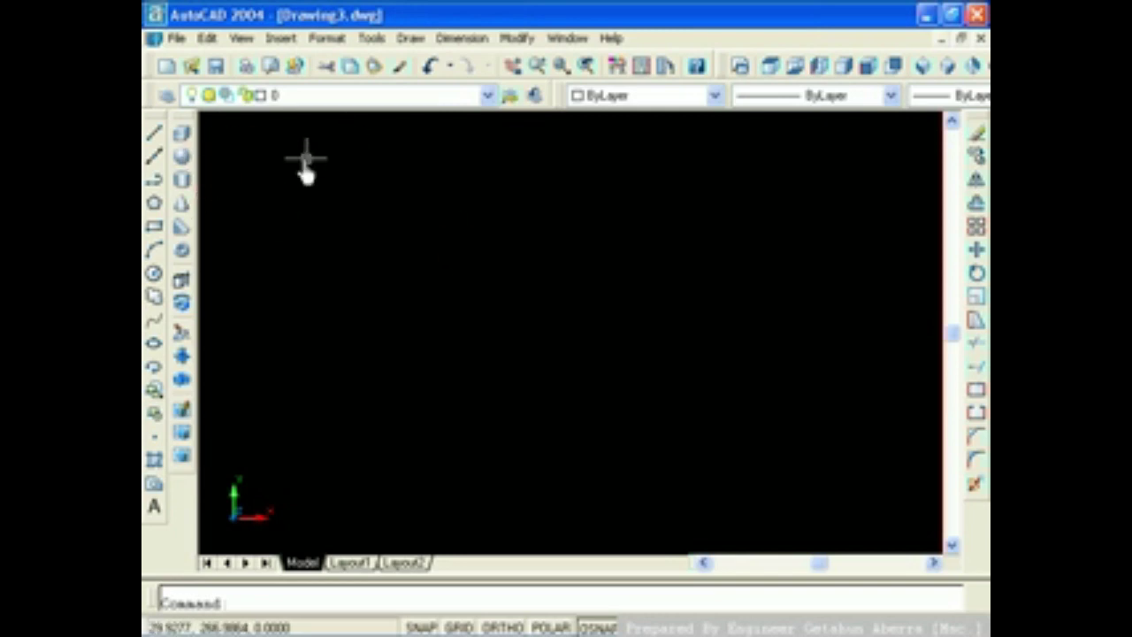
Step: Draw a box from the origin by length, entering 10, width 50 and height 60
click(183, 154)
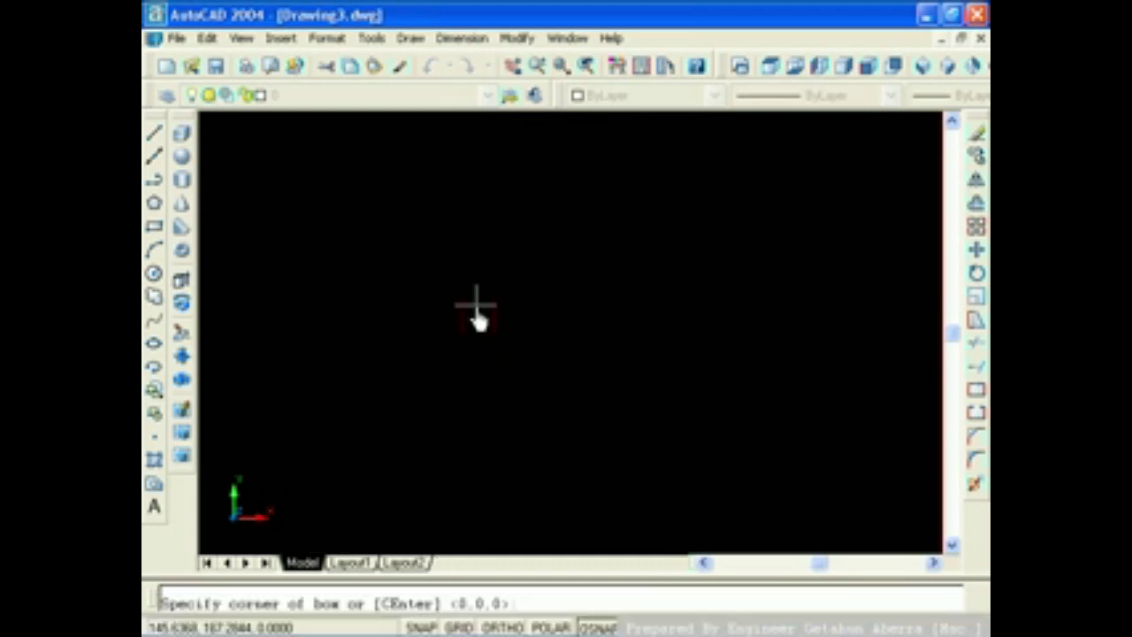
key(Return)
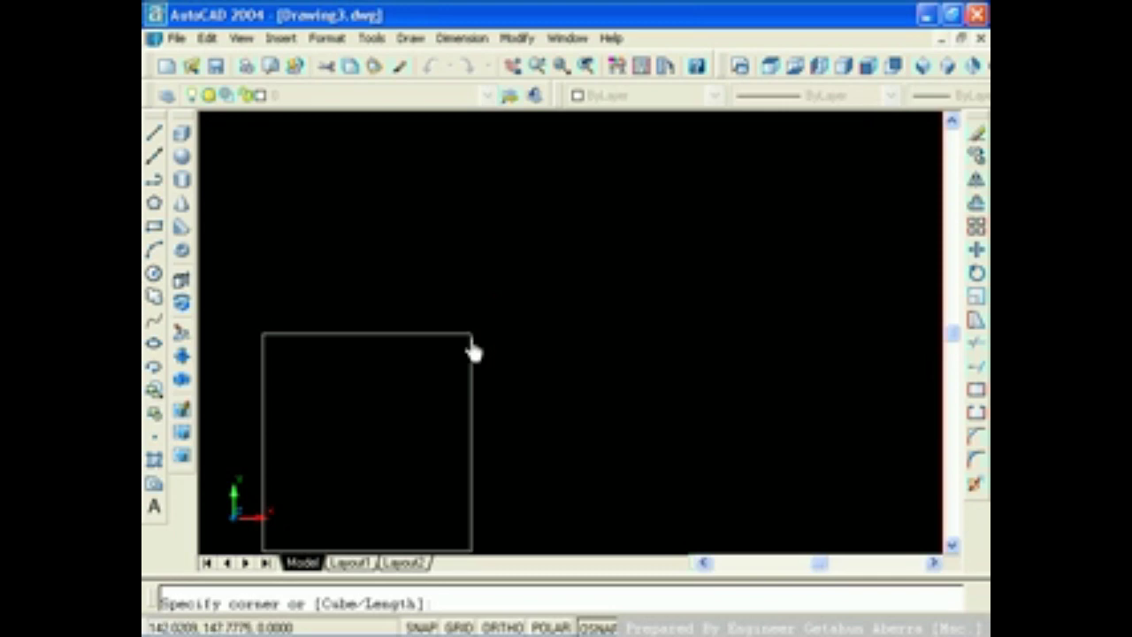
text(l)
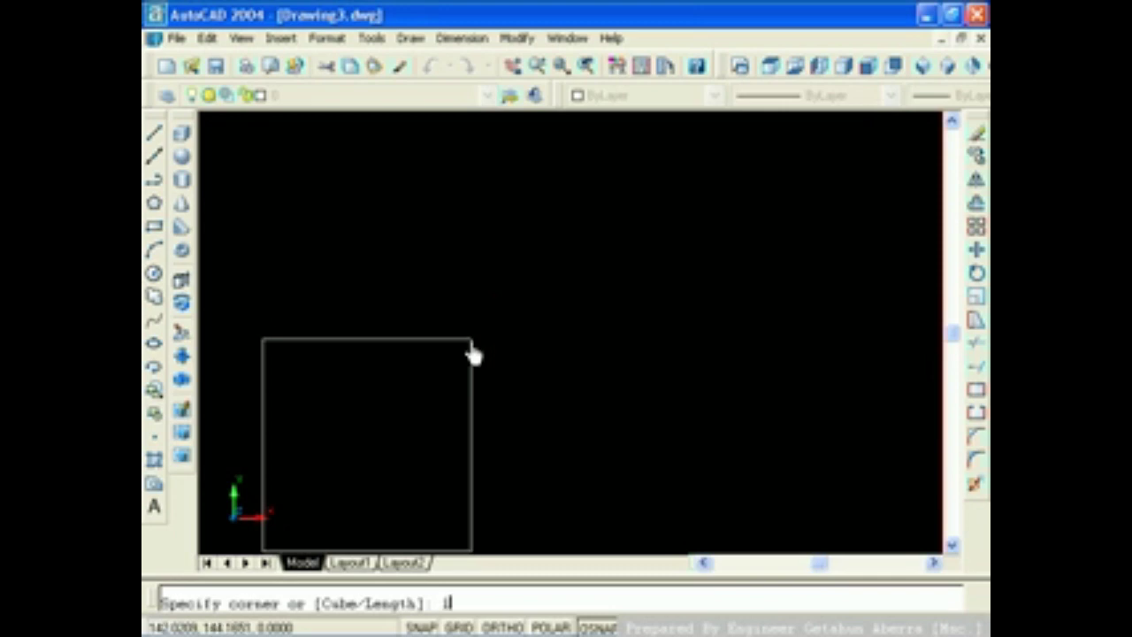
key(Return)
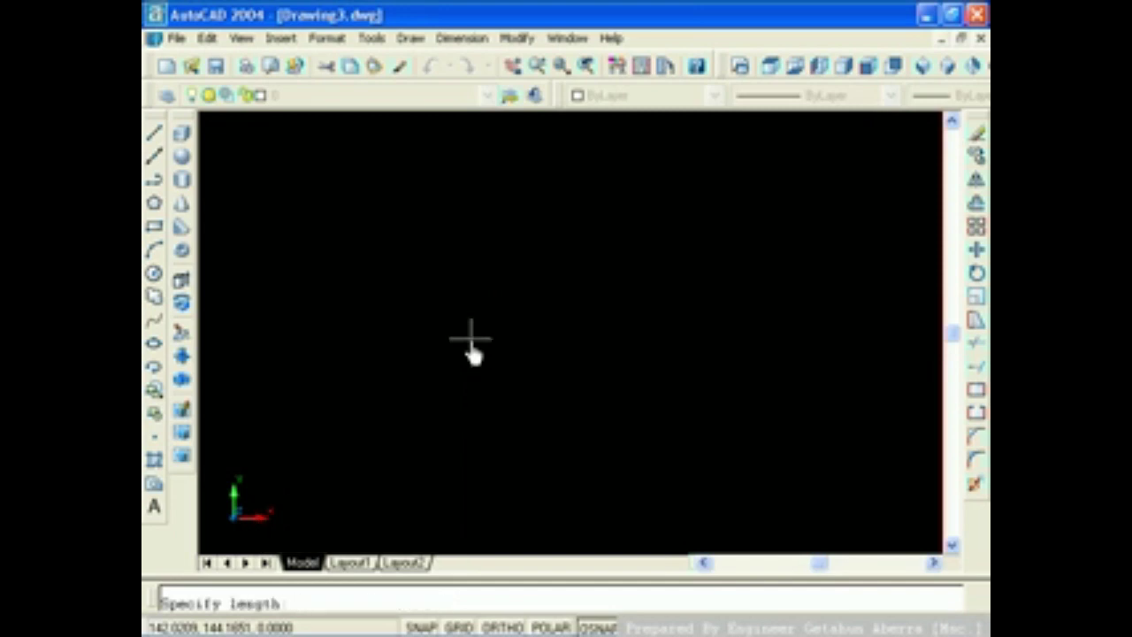
text(100)
key(Return)
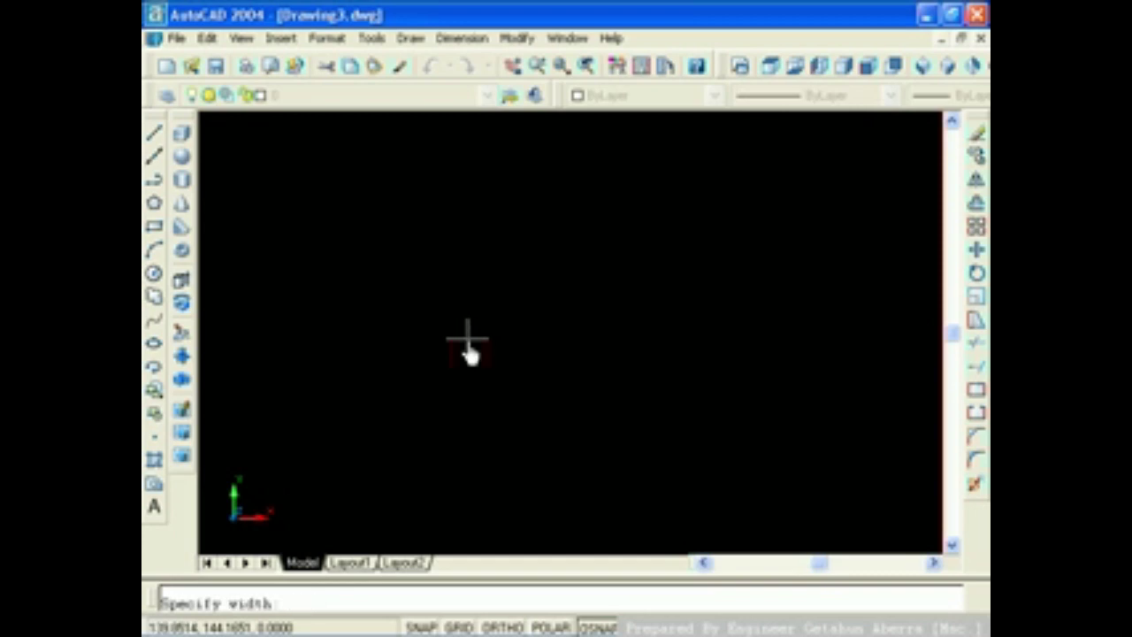
text( 50)
key(Return)
text(60)
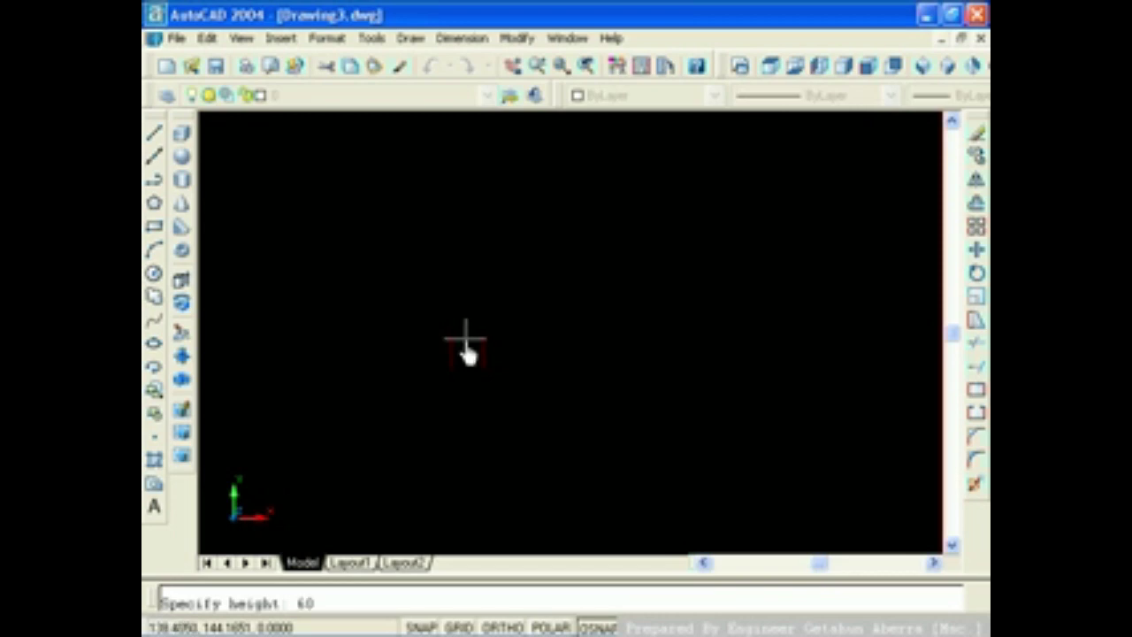
key(Return)
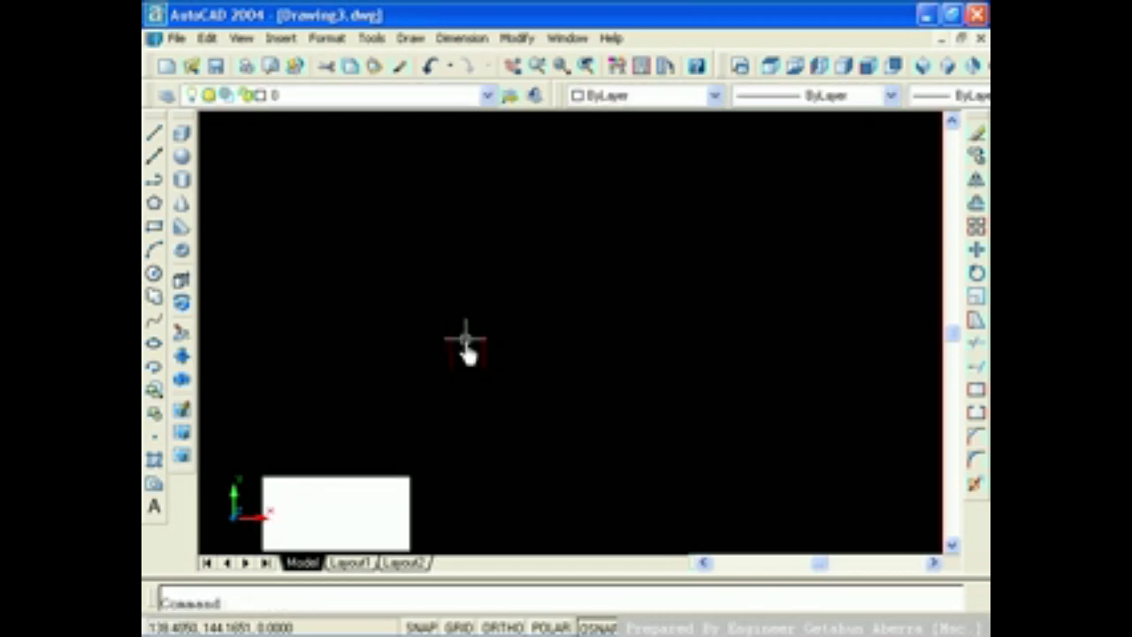
Step: Show the box in SW Isometric view and zoom out to leave room for more solids
click(242, 38)
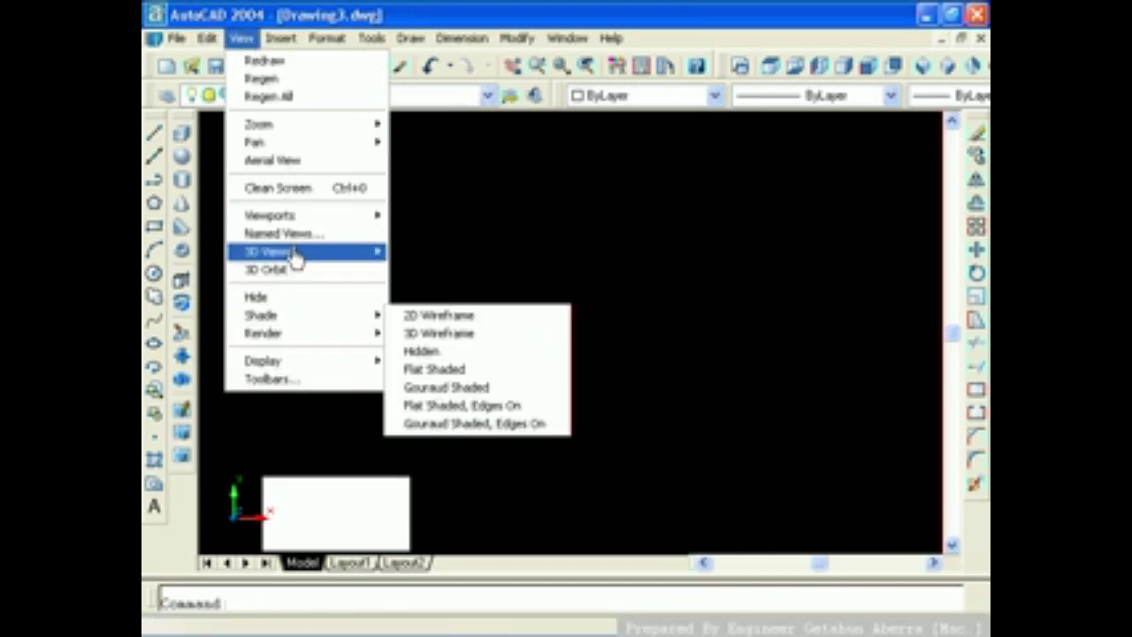
mouse_move(301, 251)
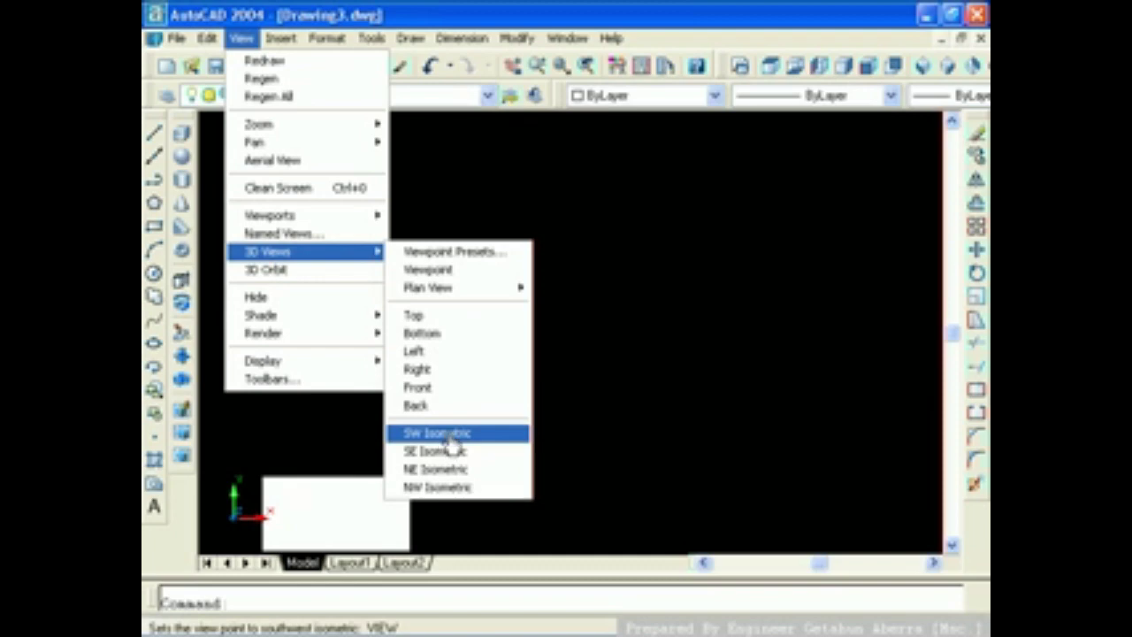
click(666, 274)
click(623, 288)
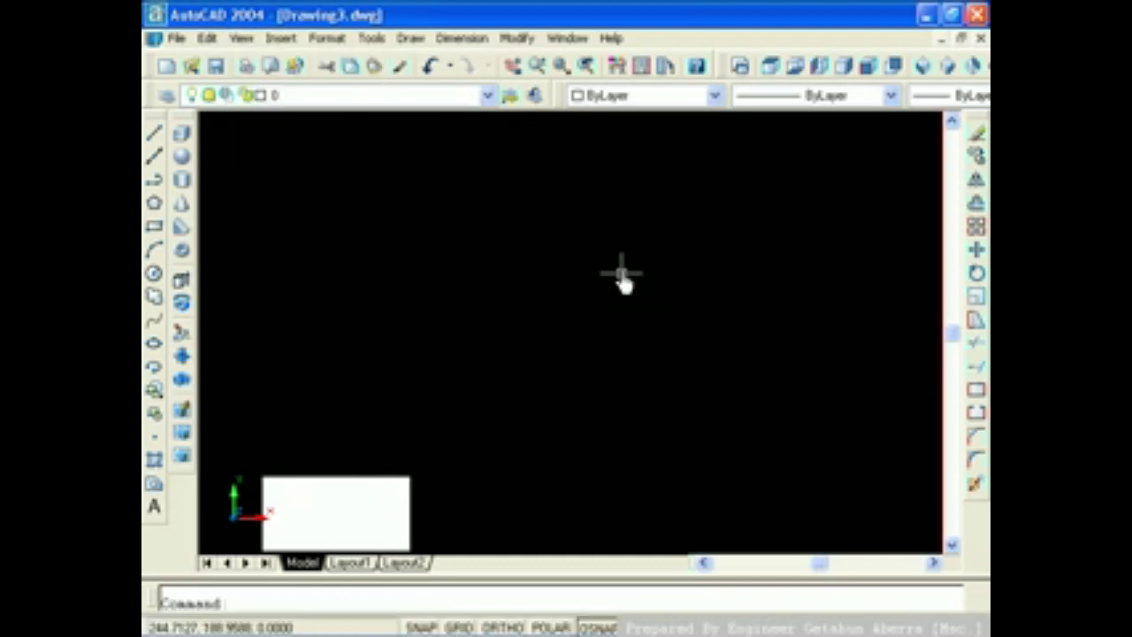
click(921, 76)
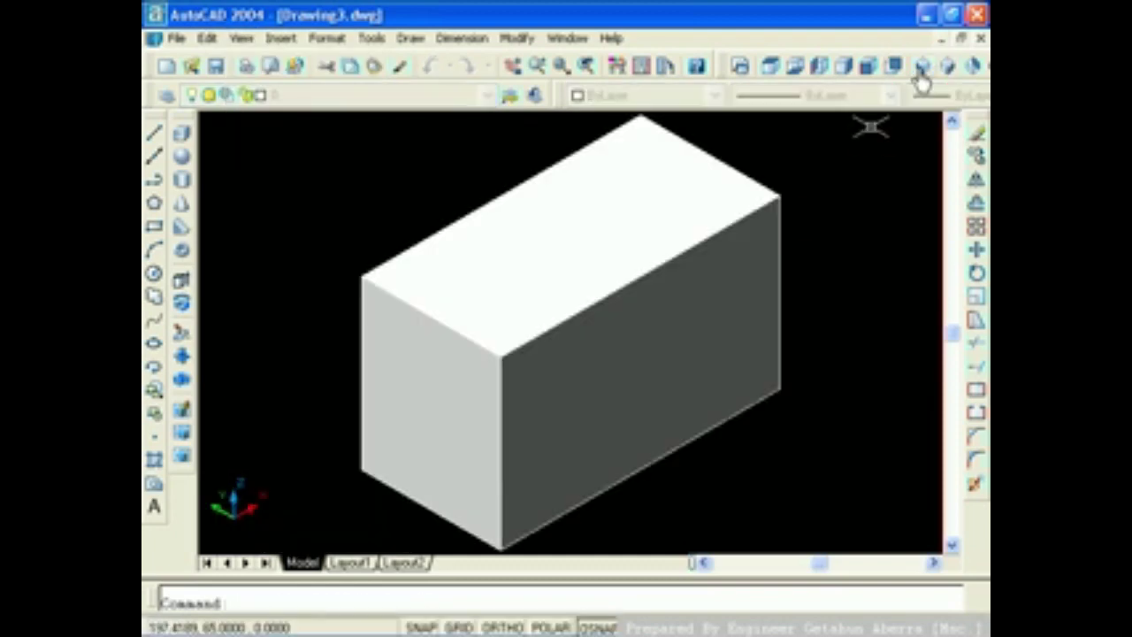
scroll(612, 251, down, 2)
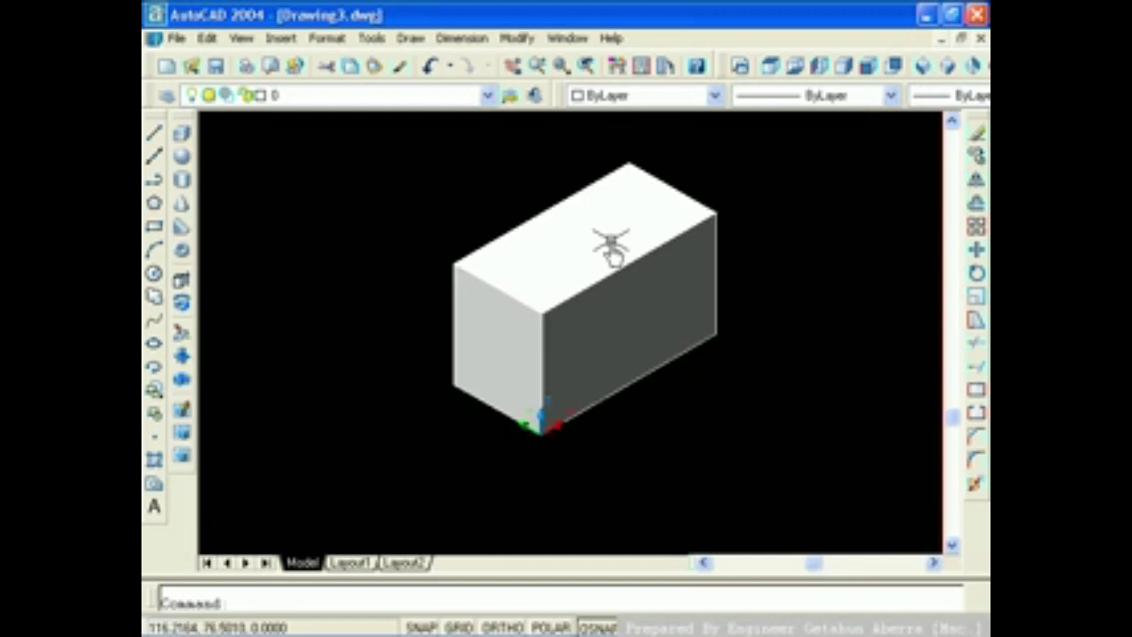
drag(610, 303, 748, 317)
scroll(747, 317, up, 1)
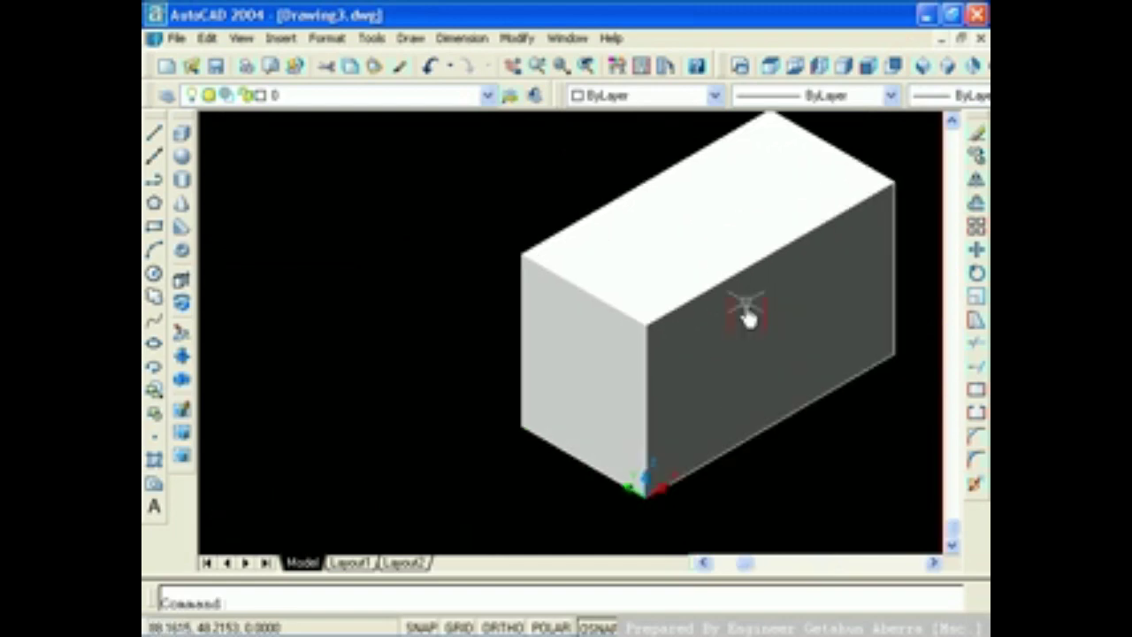
scroll(747, 316, up, 3)
scroll(747, 317, down, 5)
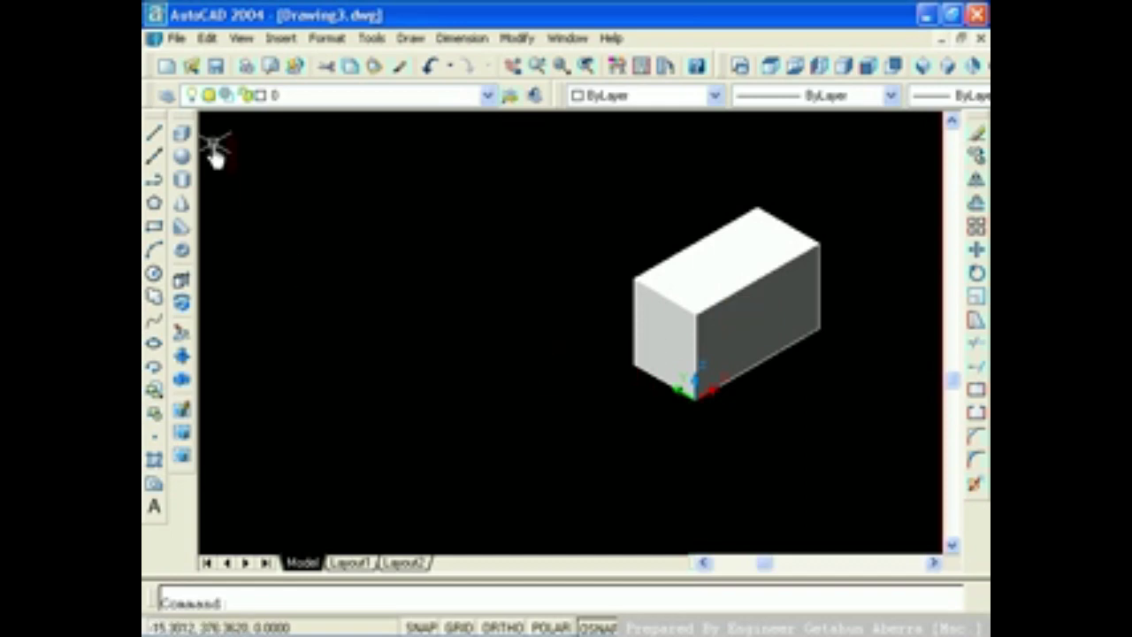
Step: Place a sphere of radius 30 to the left of the box
click(181, 157)
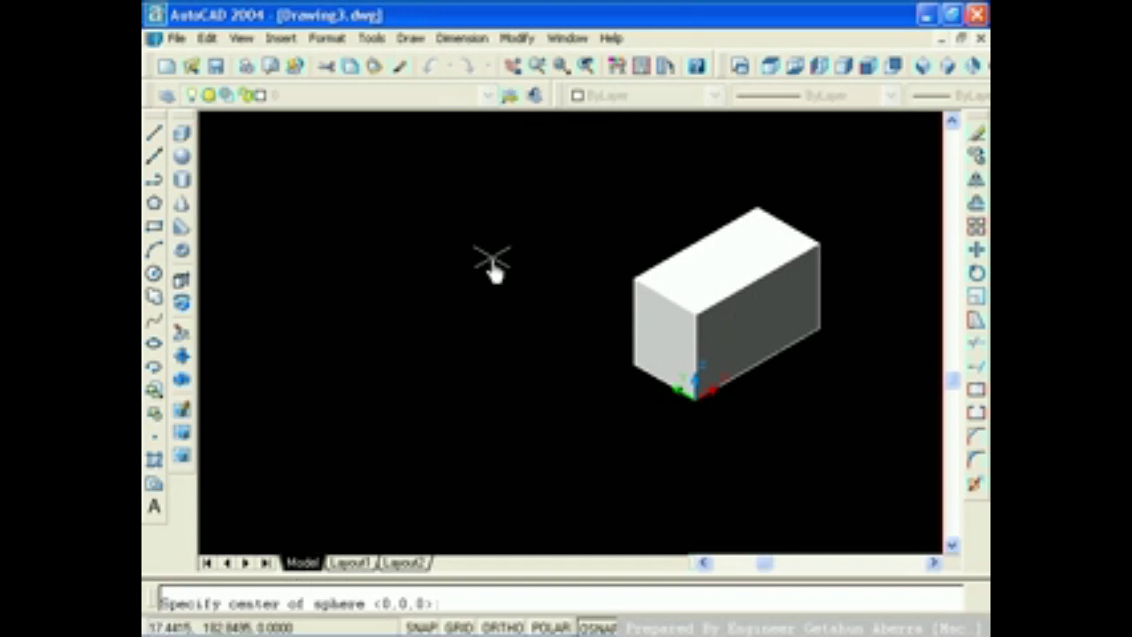
click(492, 261)
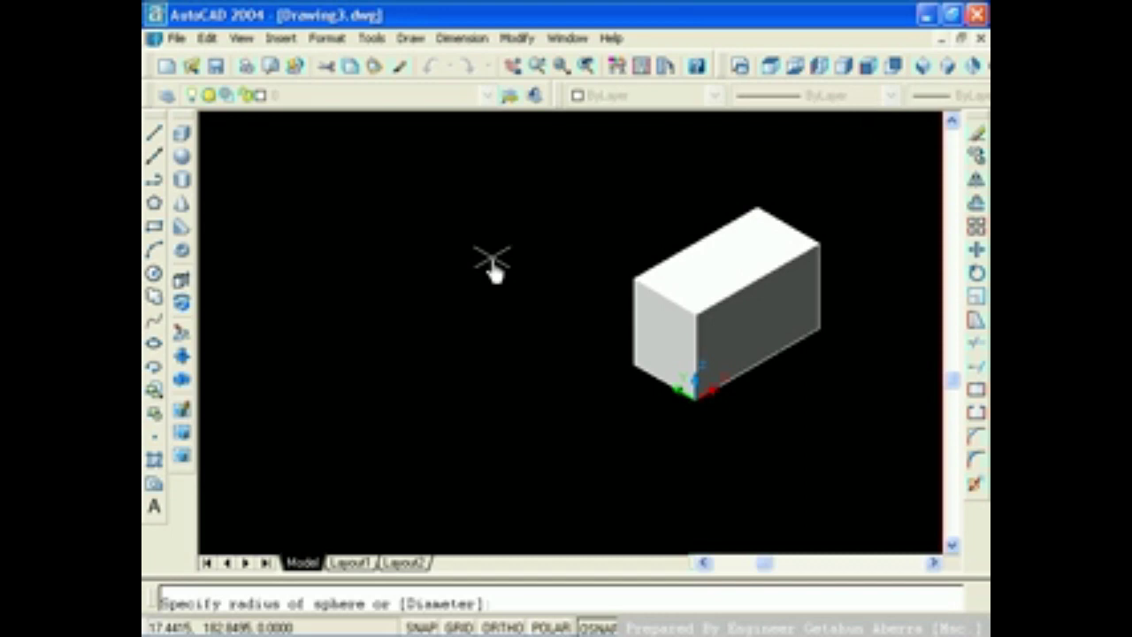
text(30)
key(Return)
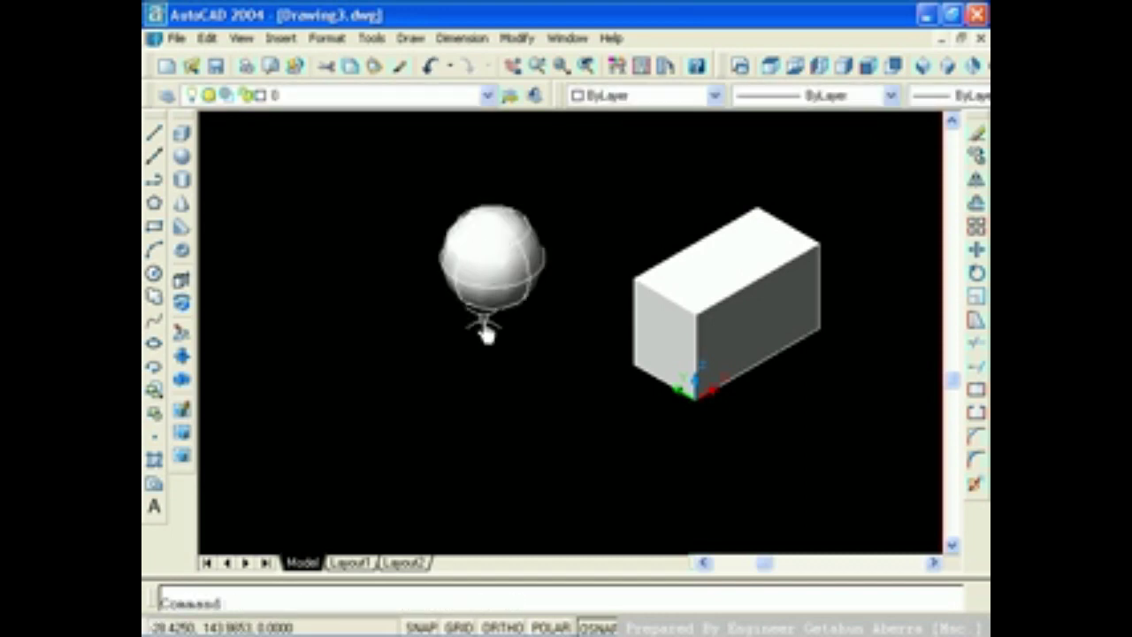
Step: Draw a cylinder of radius 30 and height 60 below-left of the sphere
click(182, 181)
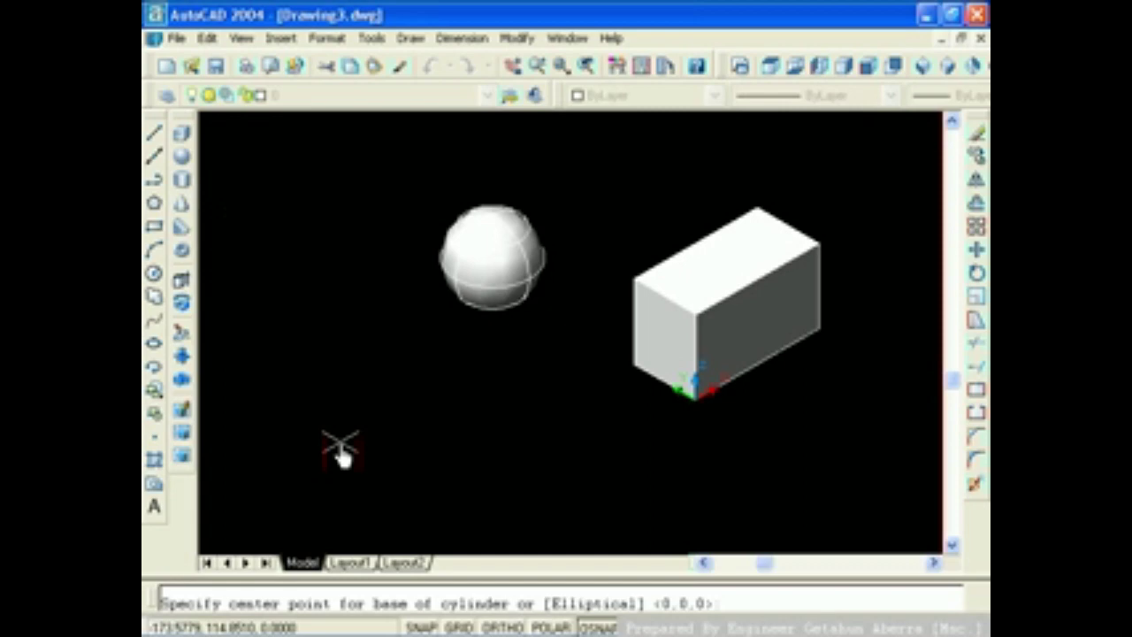
click(341, 451)
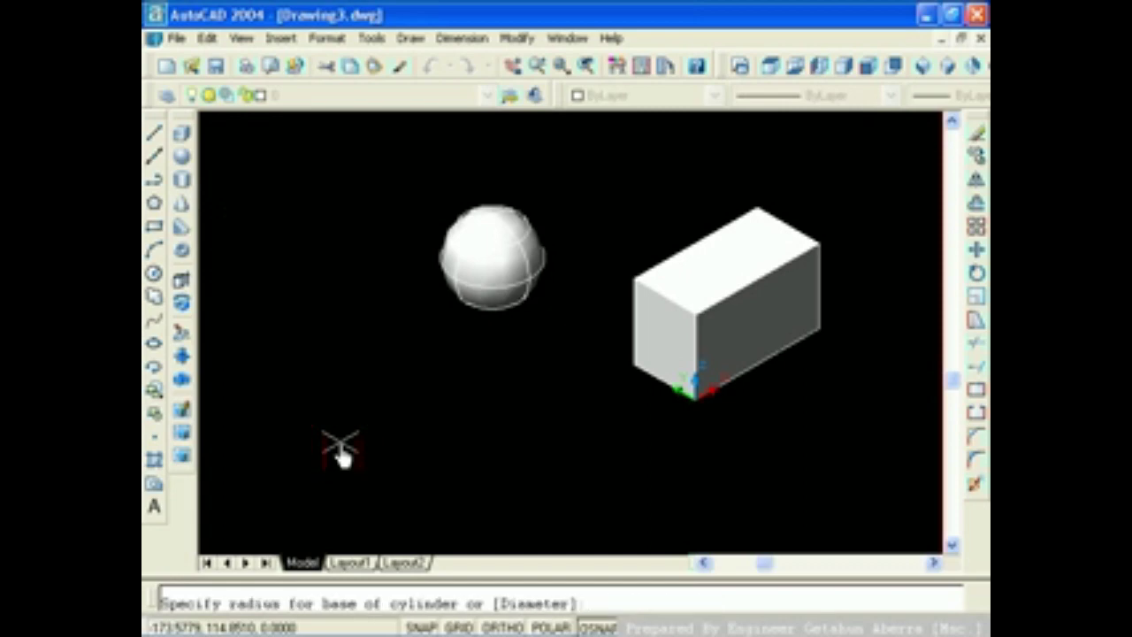
text(3)
text(0)
key(Return)
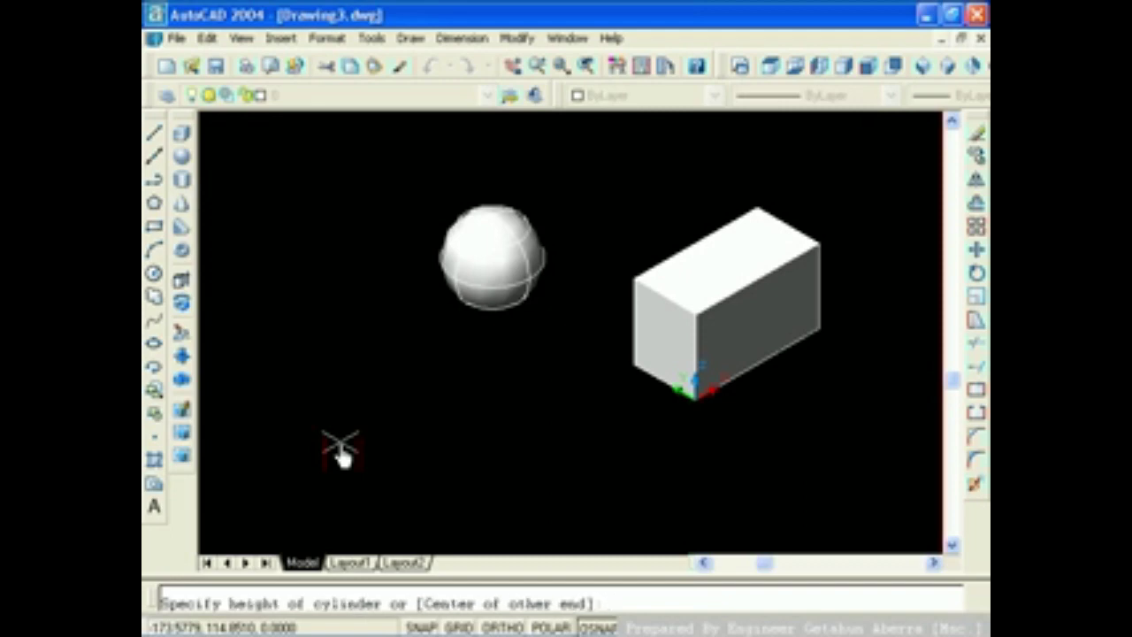
text(60)
key(Return)
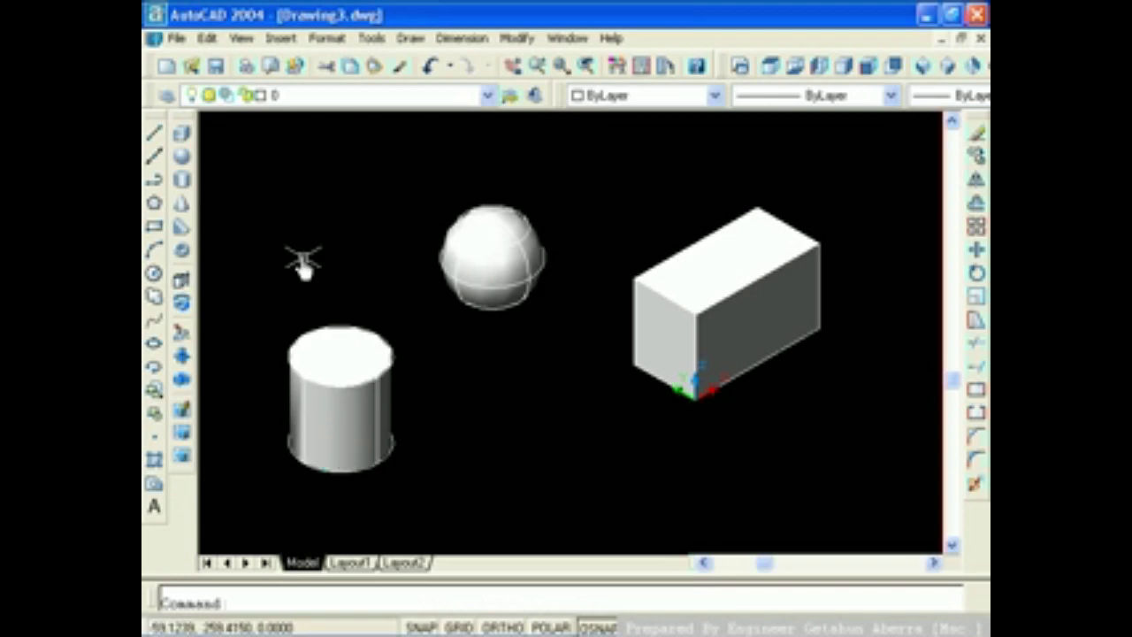
Step: Draw a cone of radius 30 and height 53 beneath the sphere, then pan the scene up
click(180, 215)
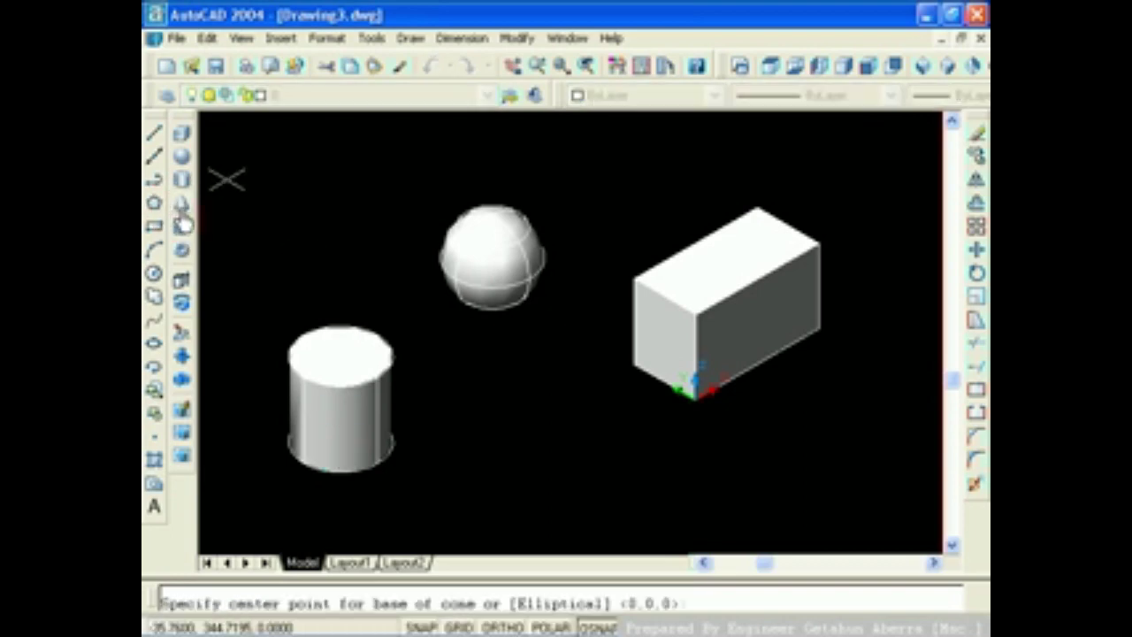
click(563, 498)
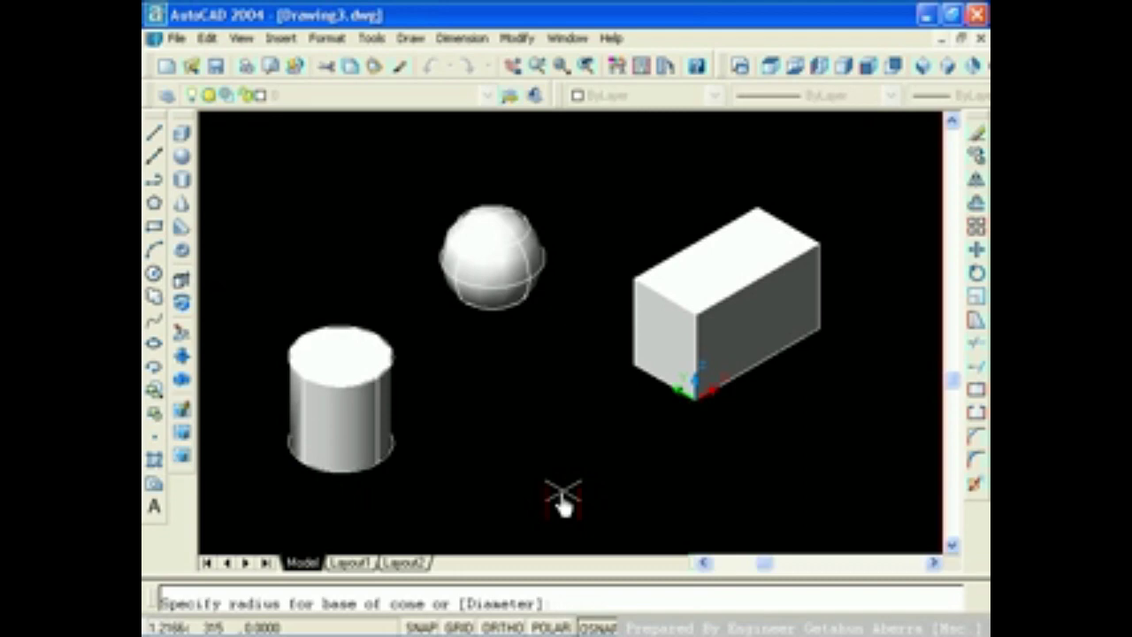
text(30)
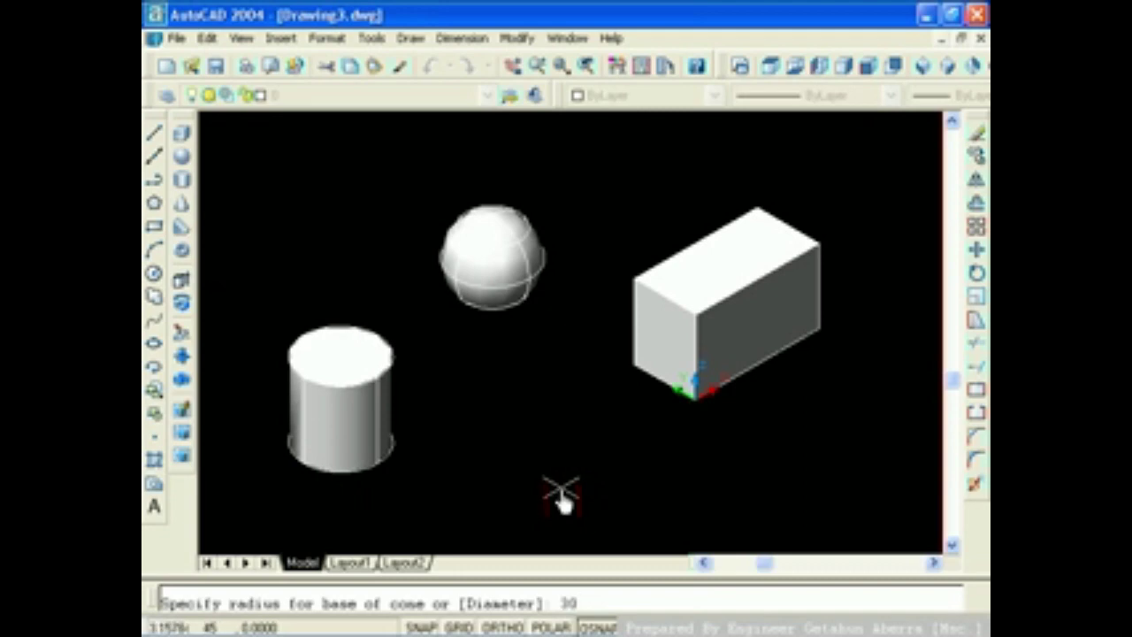
key(Return)
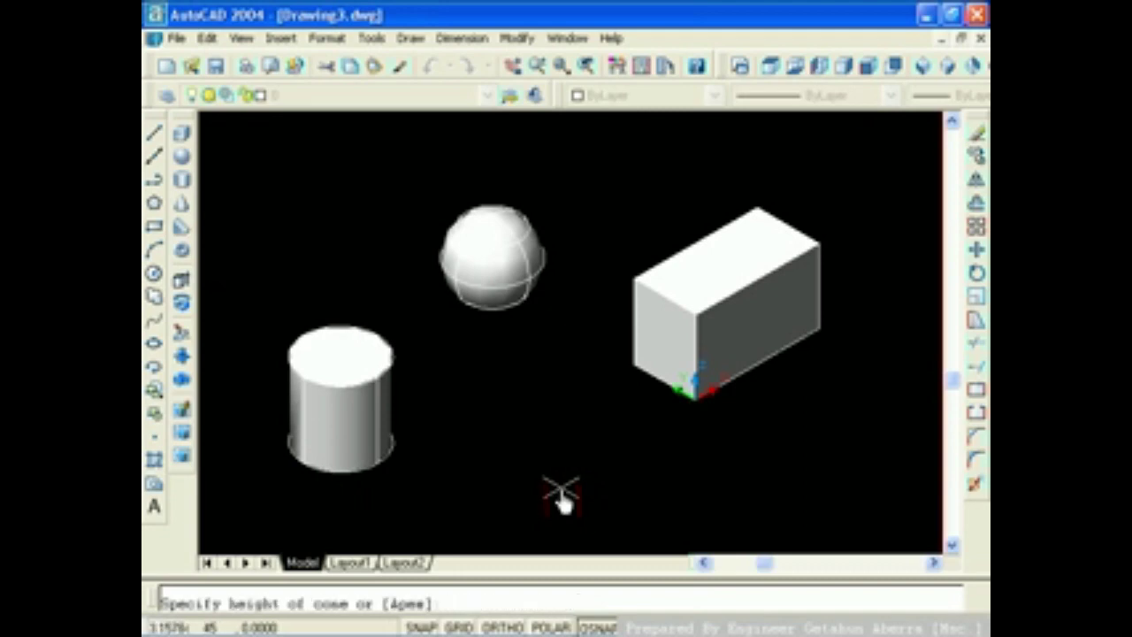
text(53)
key(Return)
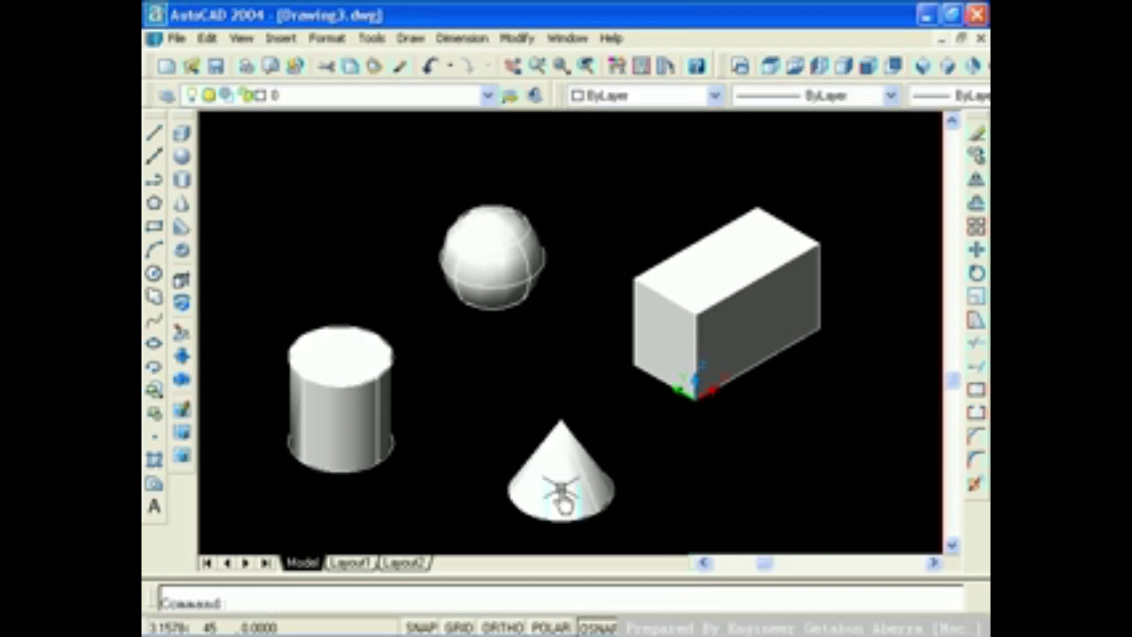
mouse_move(561, 500)
middle_down()
mouse_move(491, 301)
mouse_move(563, 321)
middle_up()
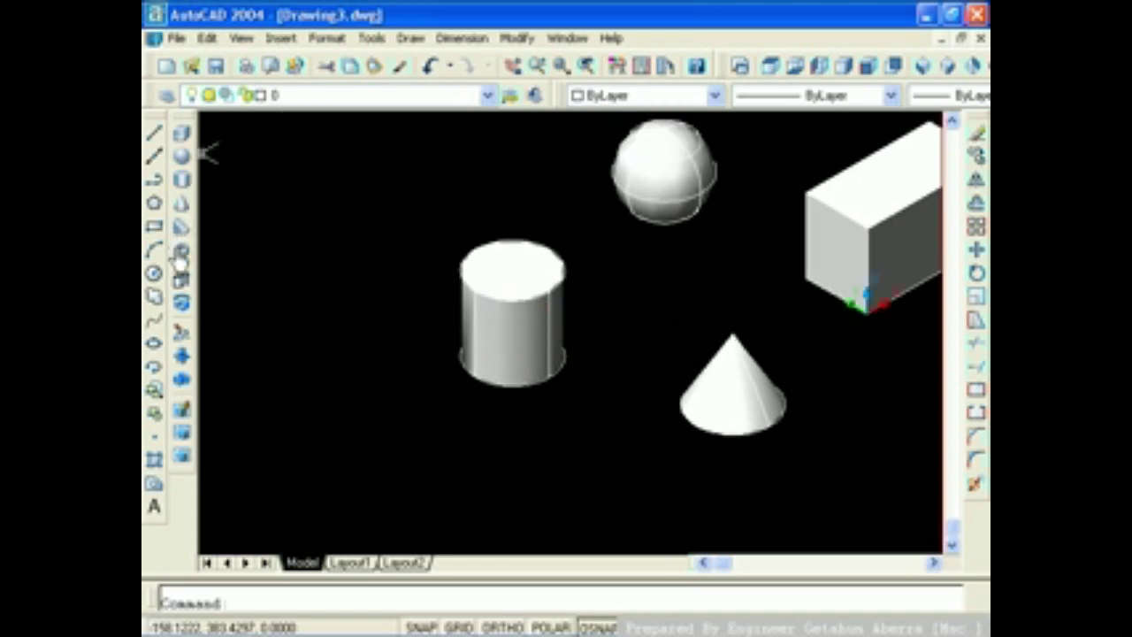
Step: Draw a wedge at the lower left with length 100, width 50 and height 60
click(181, 228)
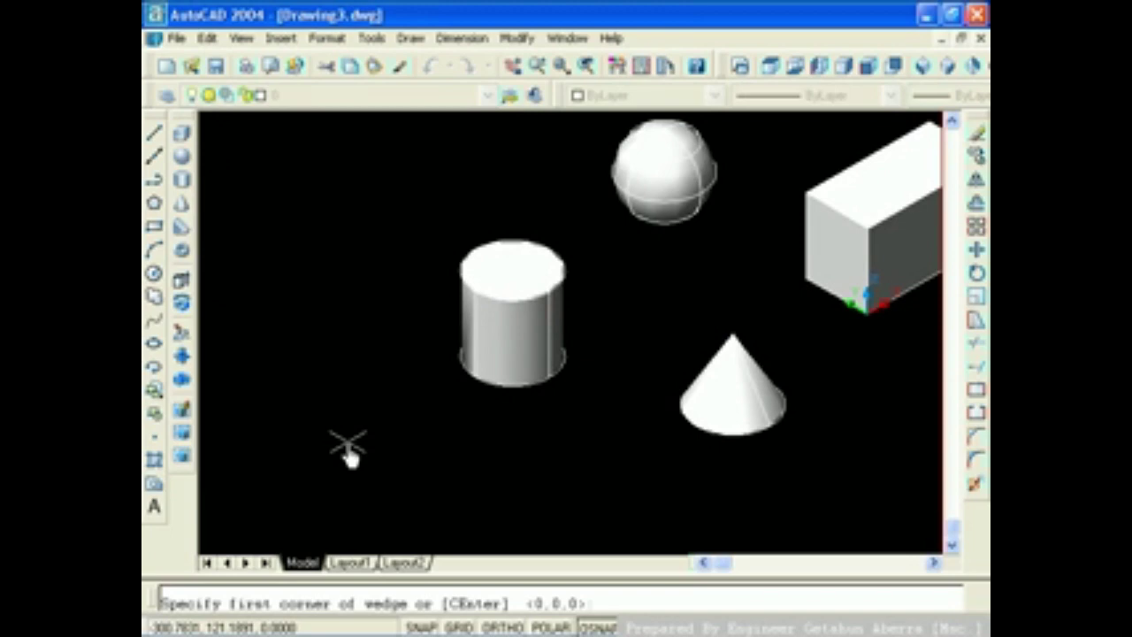
click(283, 469)
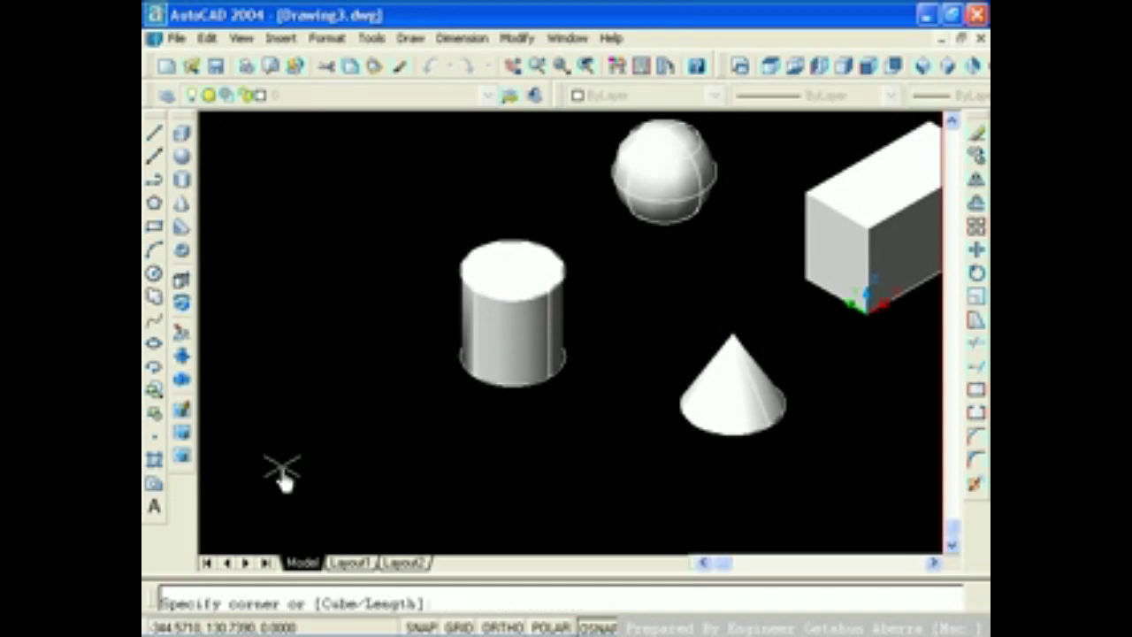
text(l)
key(Return)
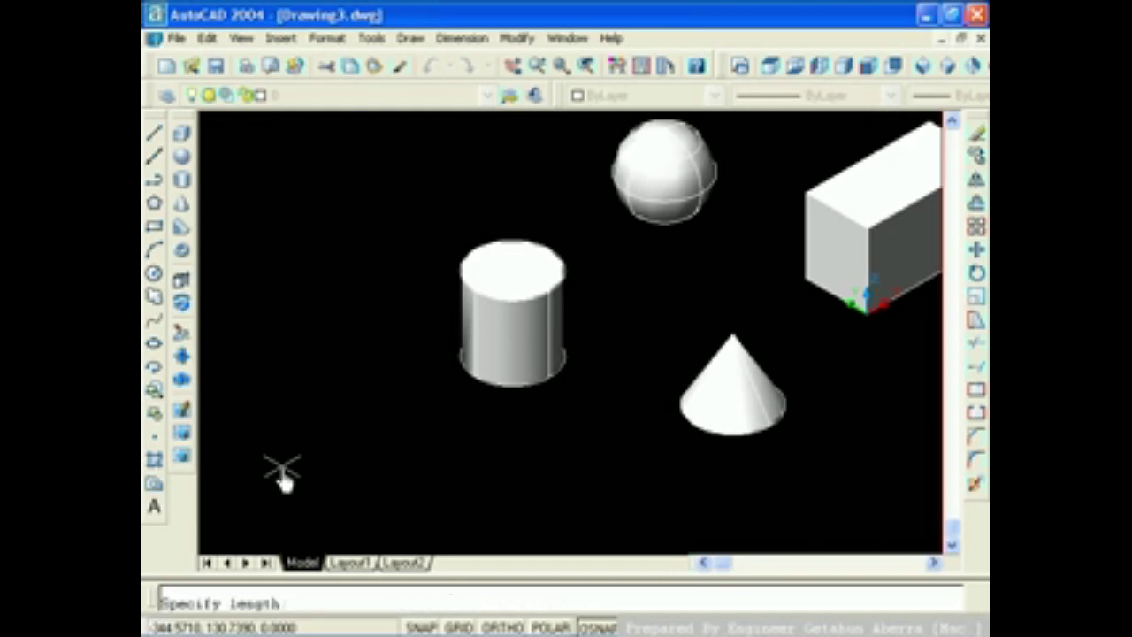
text(10)
text(0)
key(Return)
text(50)
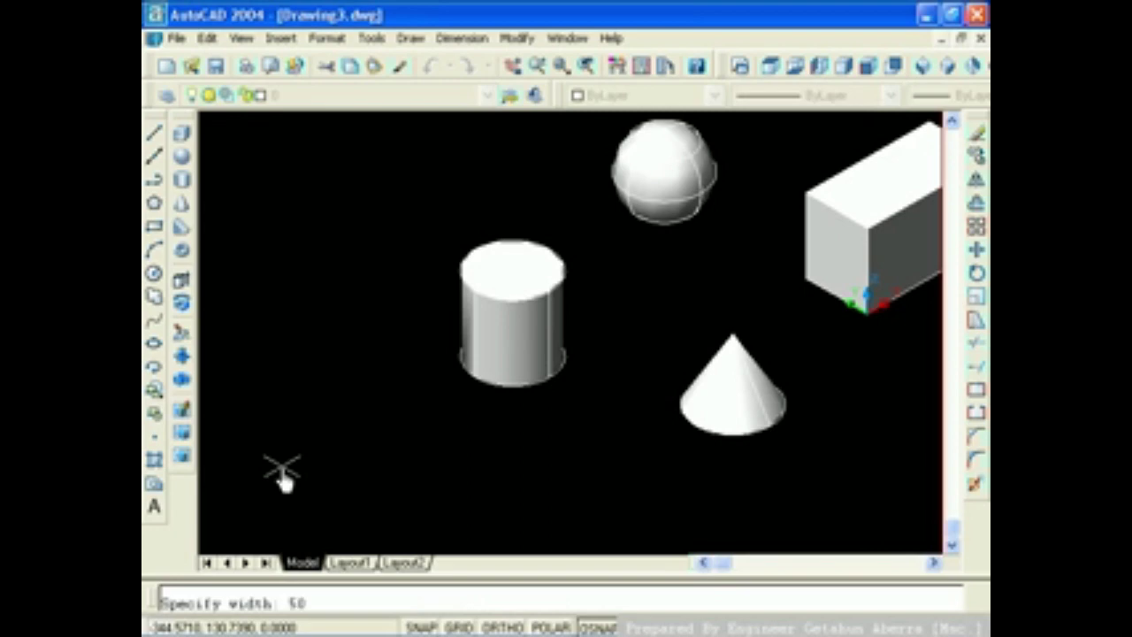
key(Return)
text(6)
text(0)
key(Return)
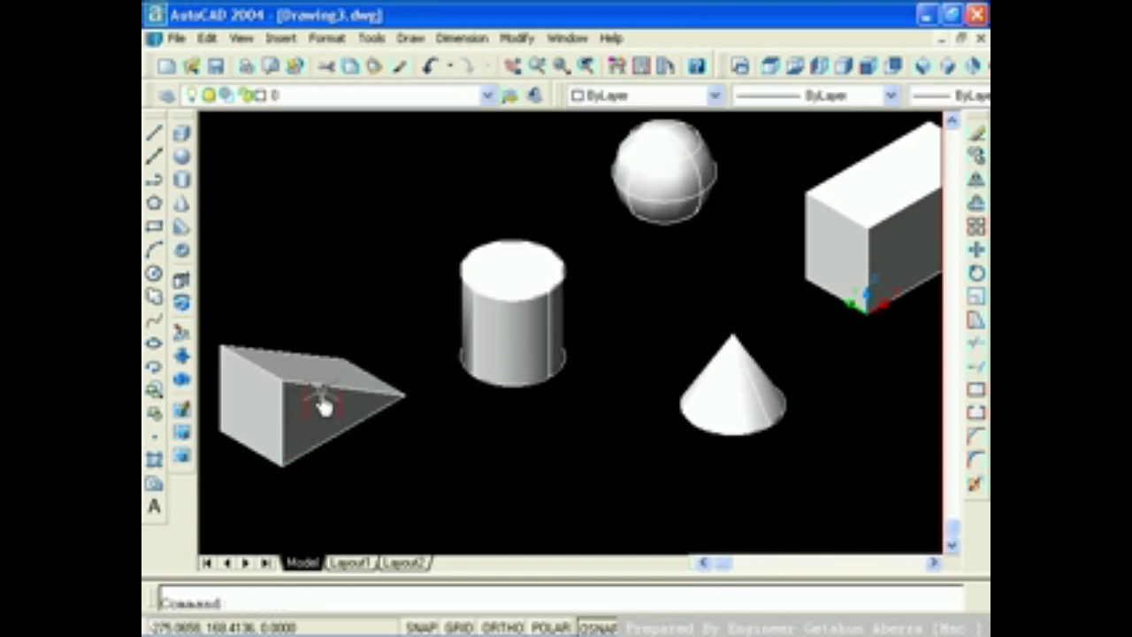
middle_drag(473, 214, 504, 327)
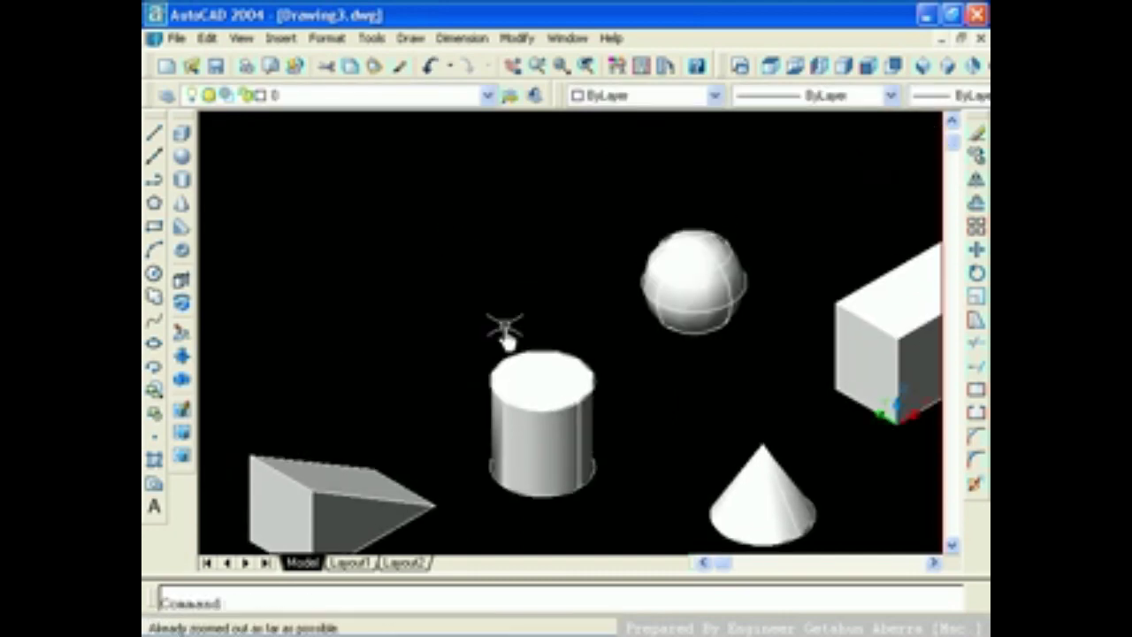
Step: Zoom to extents and pan so all five solids sit centred in the view
scroll(541, 346, up, 3)
scroll(541, 337, down, 2)
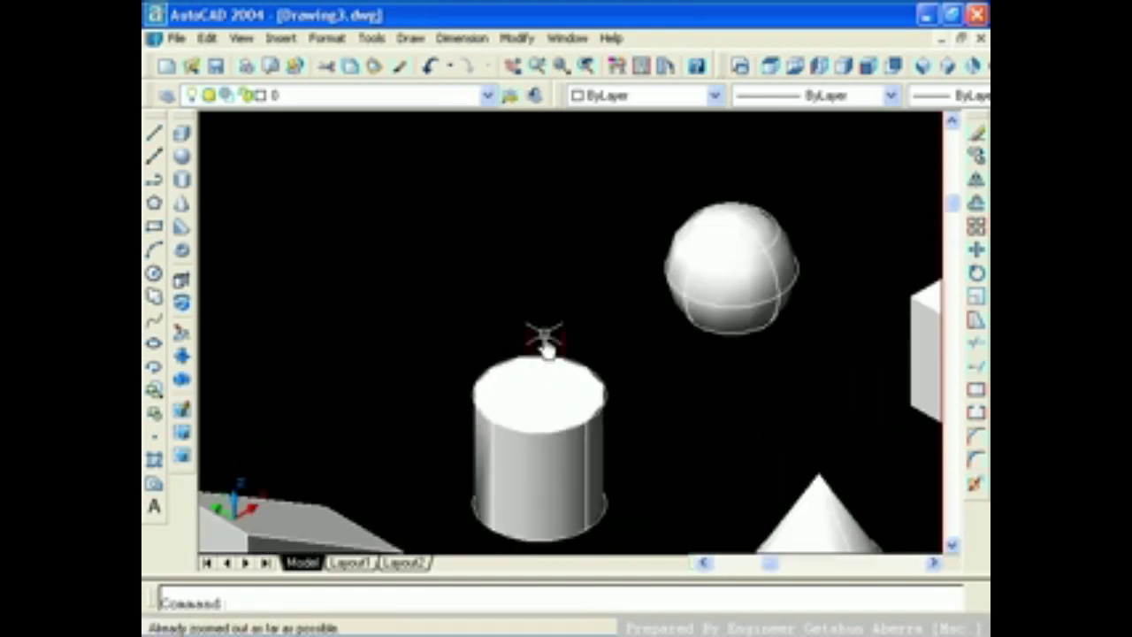
middle_drag(390, 358, 518, 319)
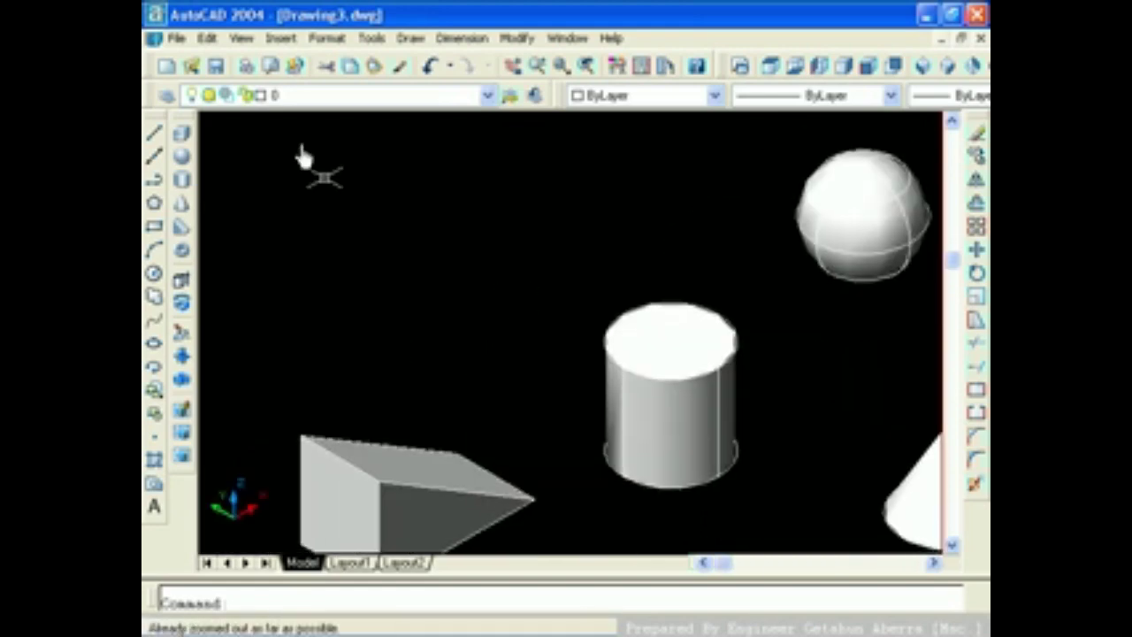
click(250, 41)
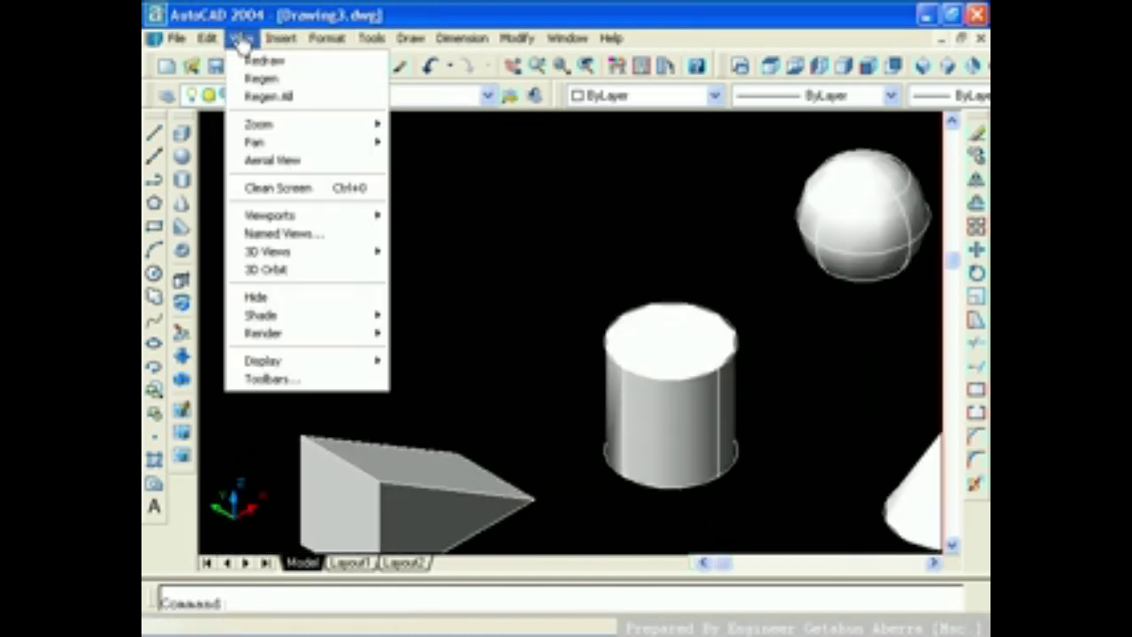
click(261, 126)
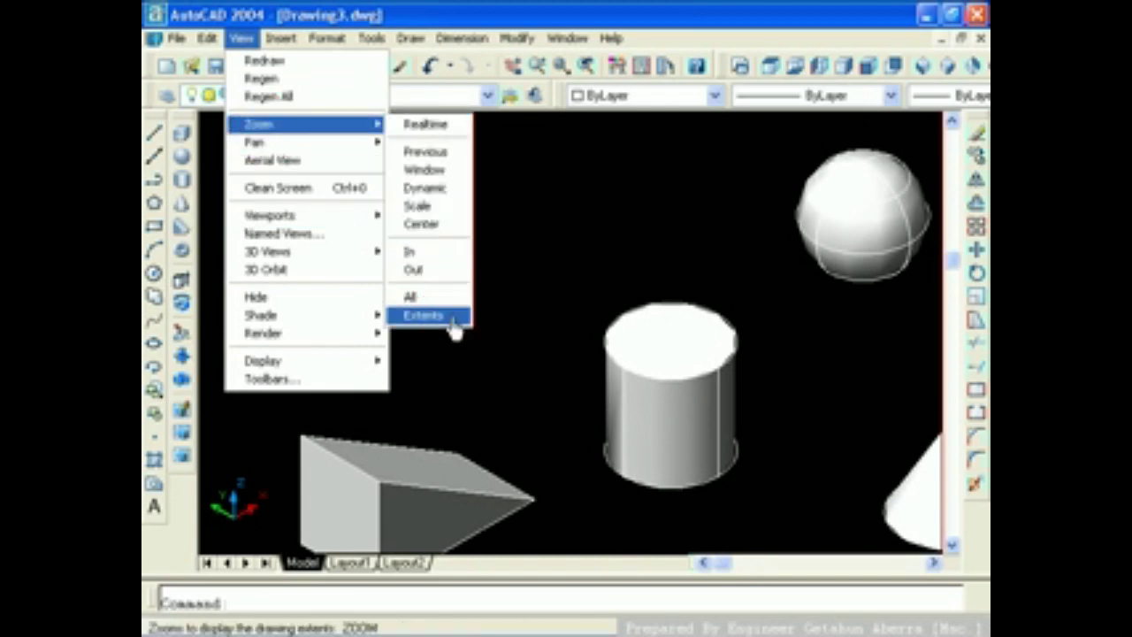
click(423, 315)
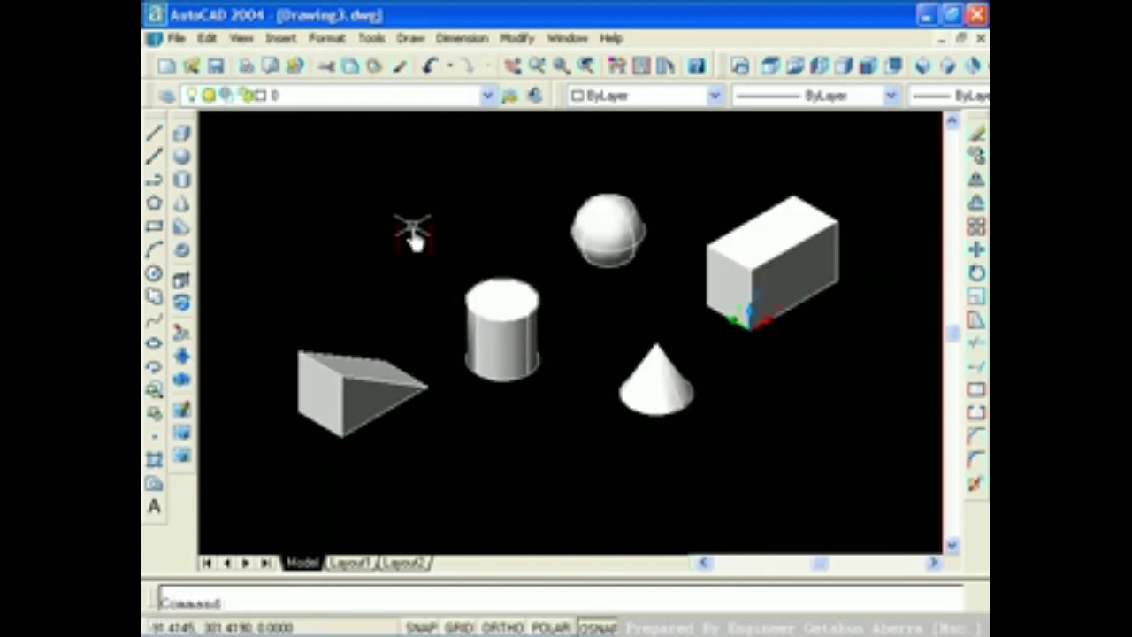
mouse_move(410, 232)
middle_down()
mouse_move(446, 290)
mouse_move(483, 319)
middle_up()
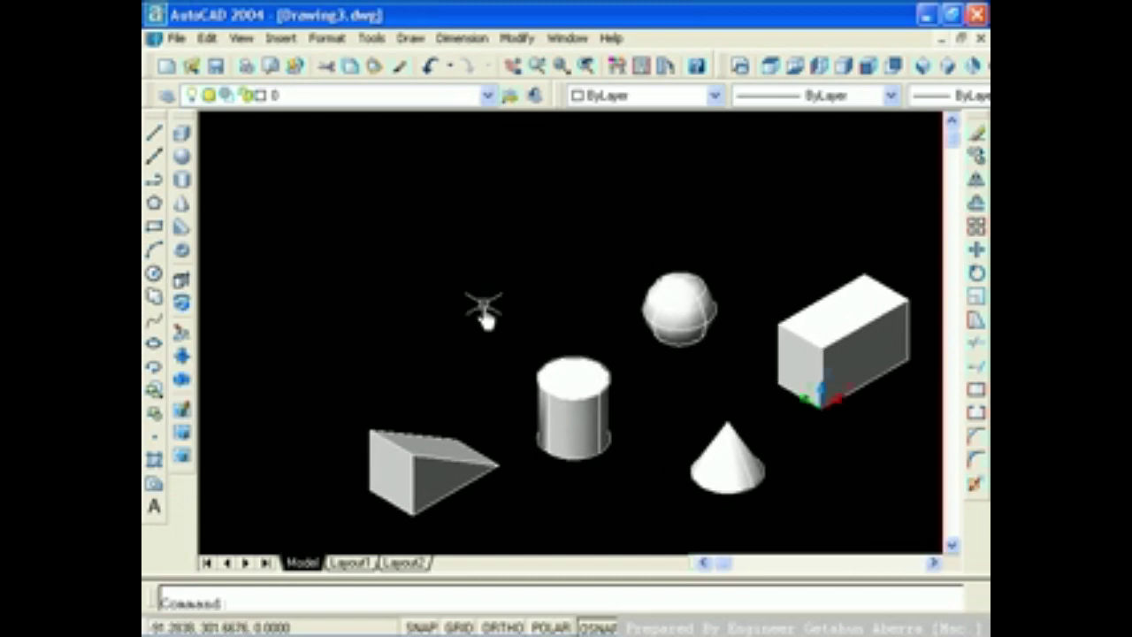
Step: Place a torus of radius 40 and tube radius 20 at the upper left, above the wedge
click(182, 254)
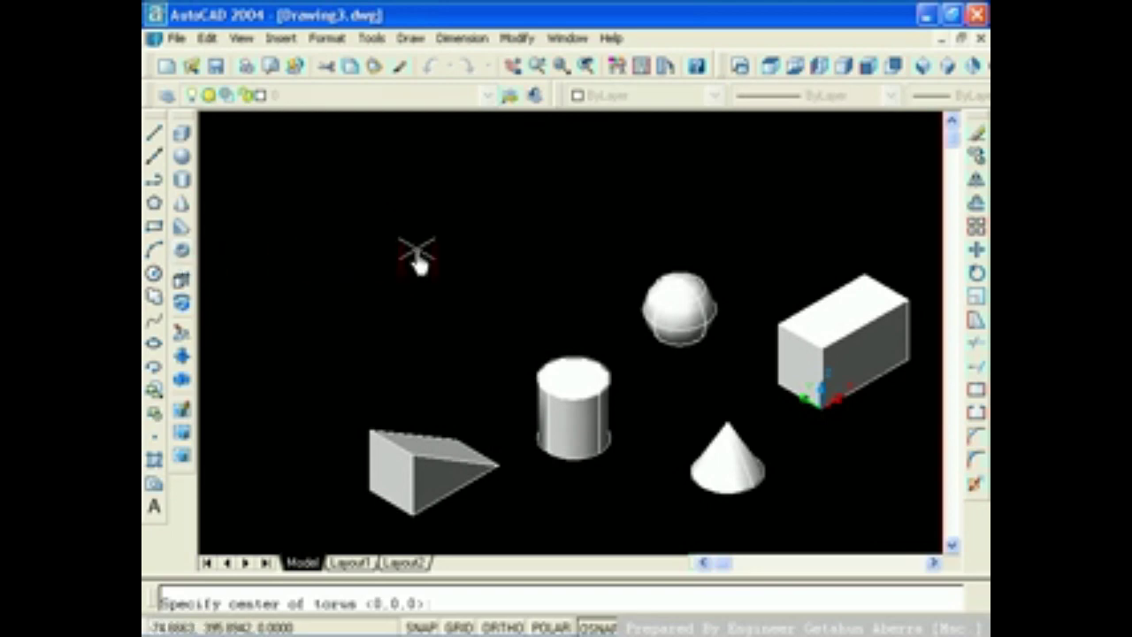
click(420, 260)
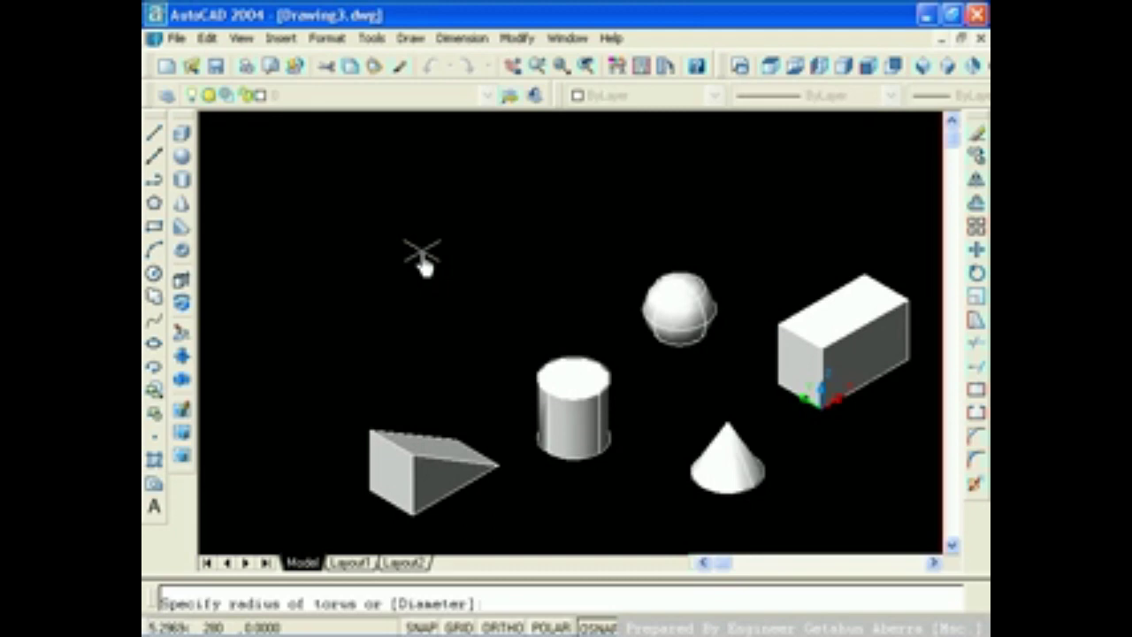
text(4)
text(0)
key(Return)
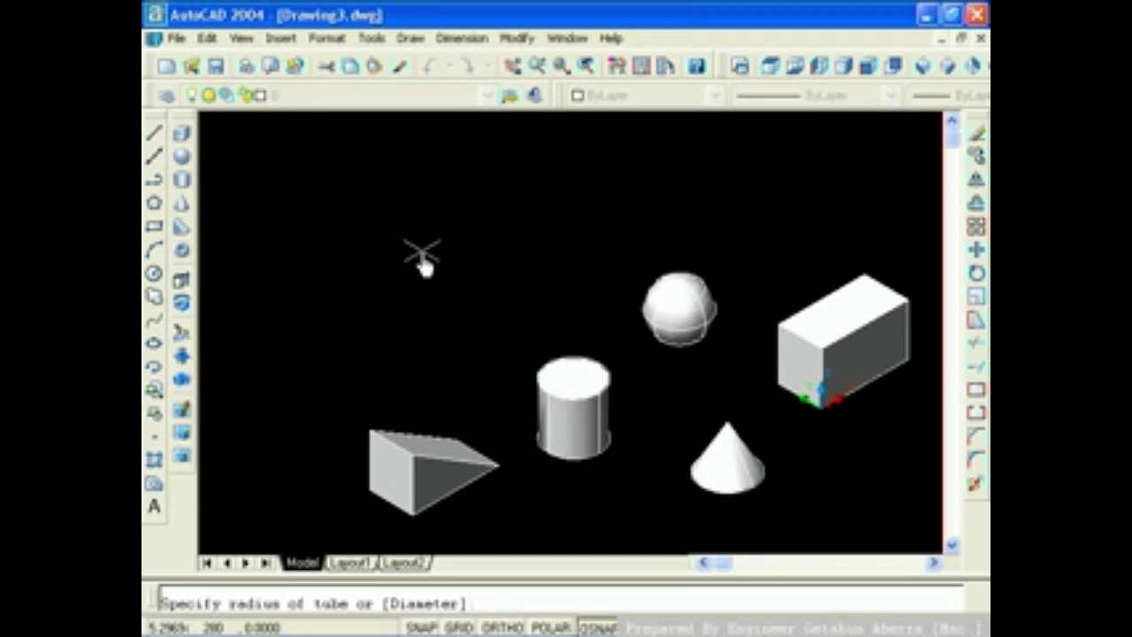
text(2)
text(0)
key(Return)
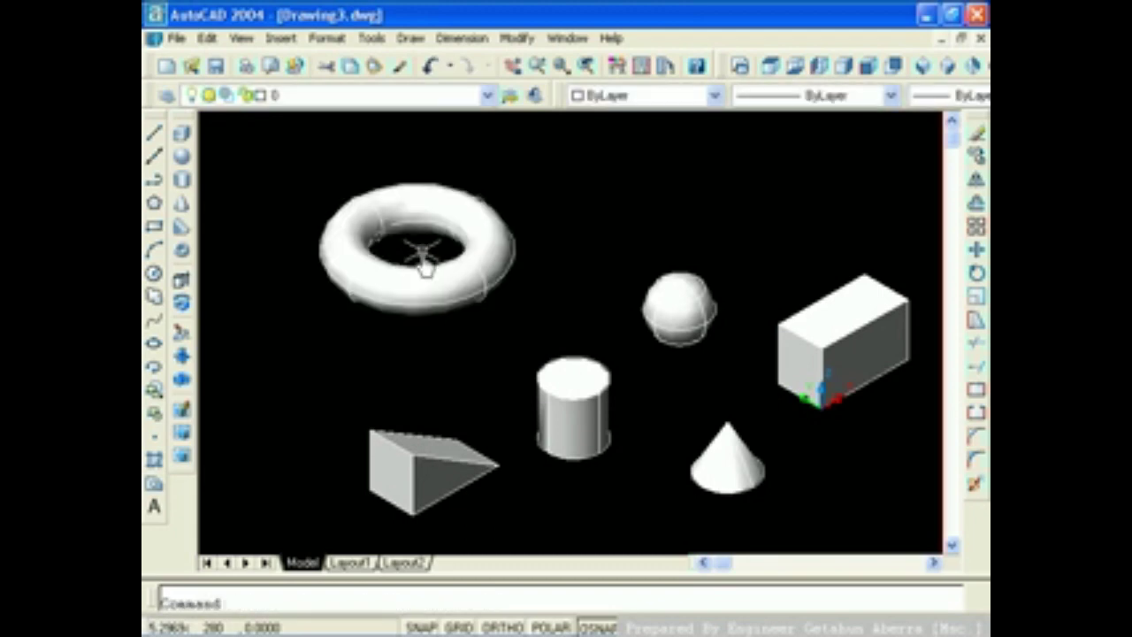